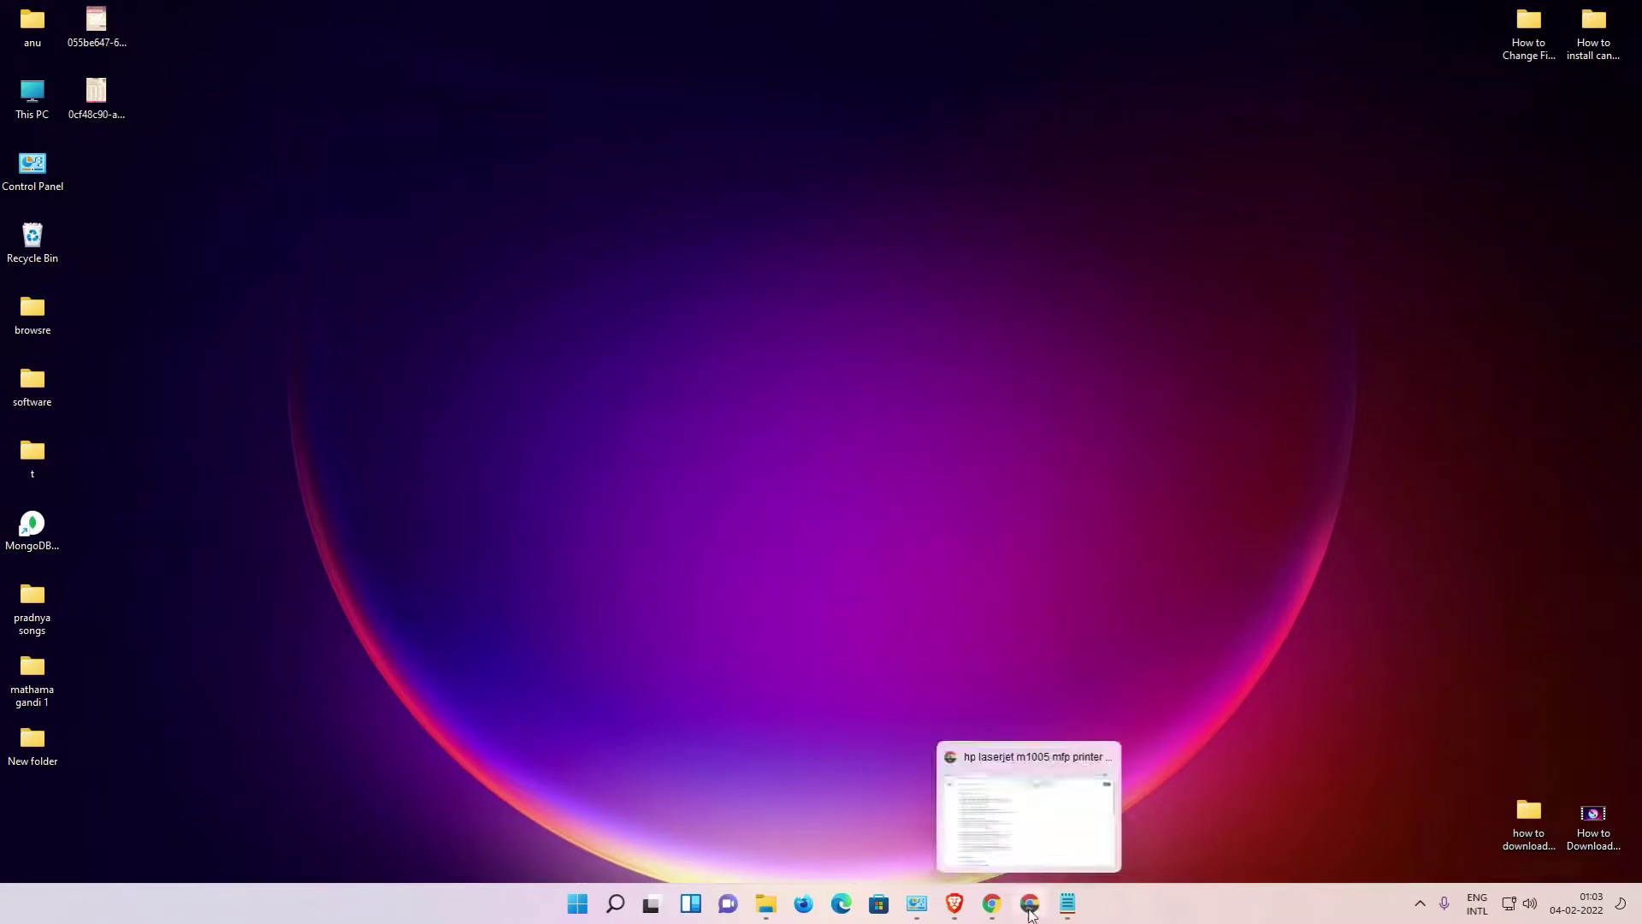
Switch to the Chrome window and run a Google search for "hp laserjet m1005 mfp printer driver"
left_click(1022, 804)
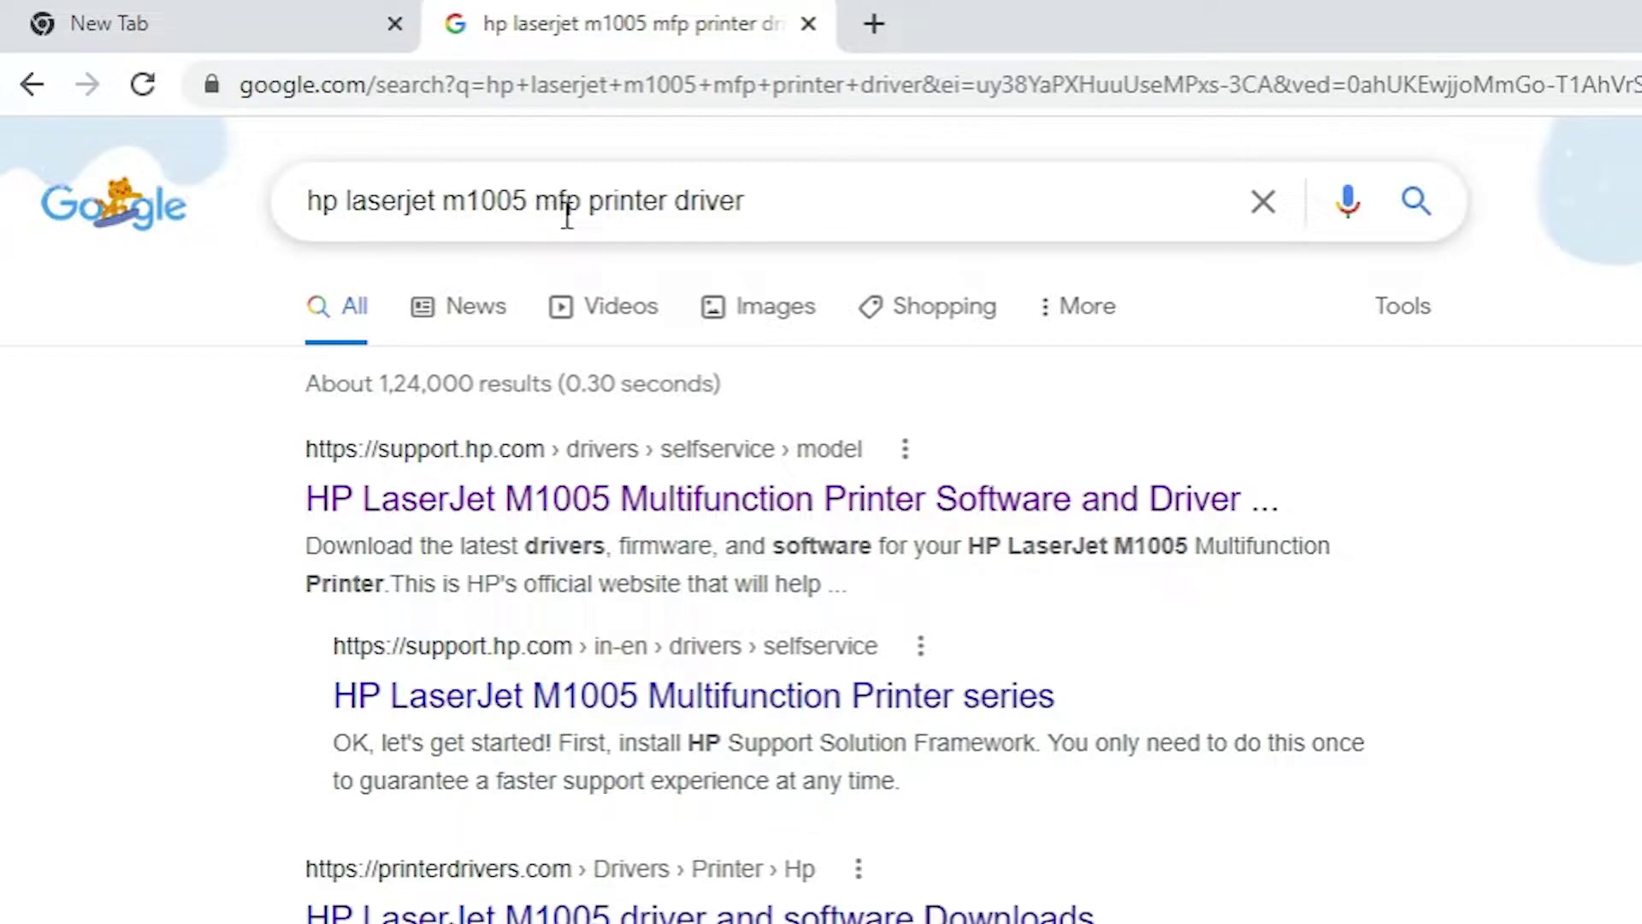
left_click(802, 204)
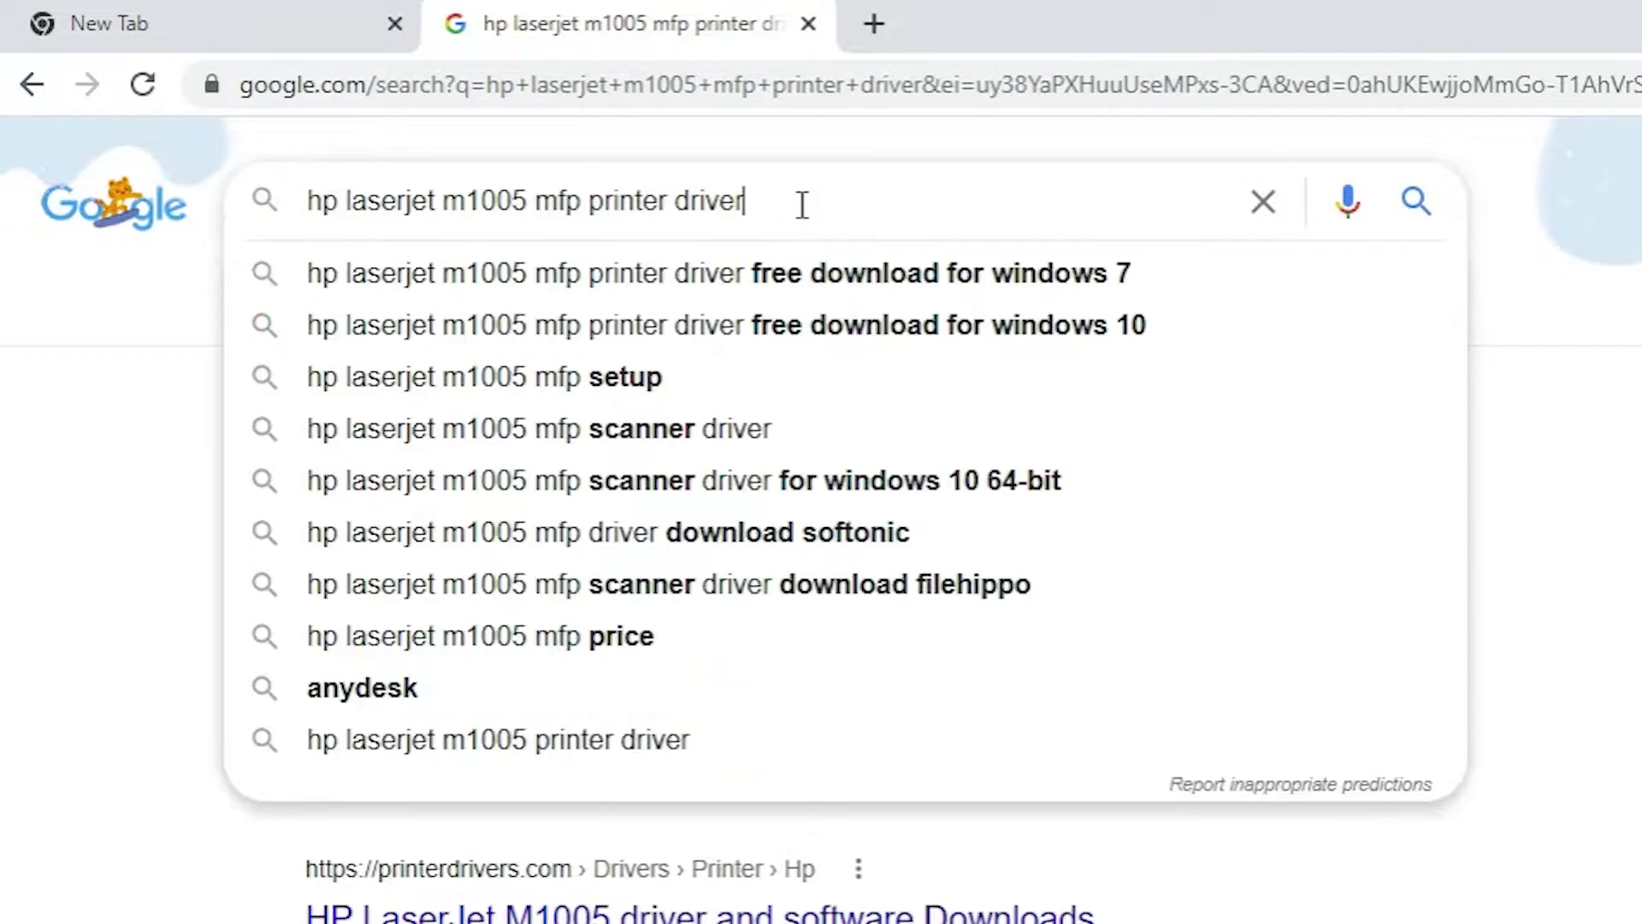
key("Return")
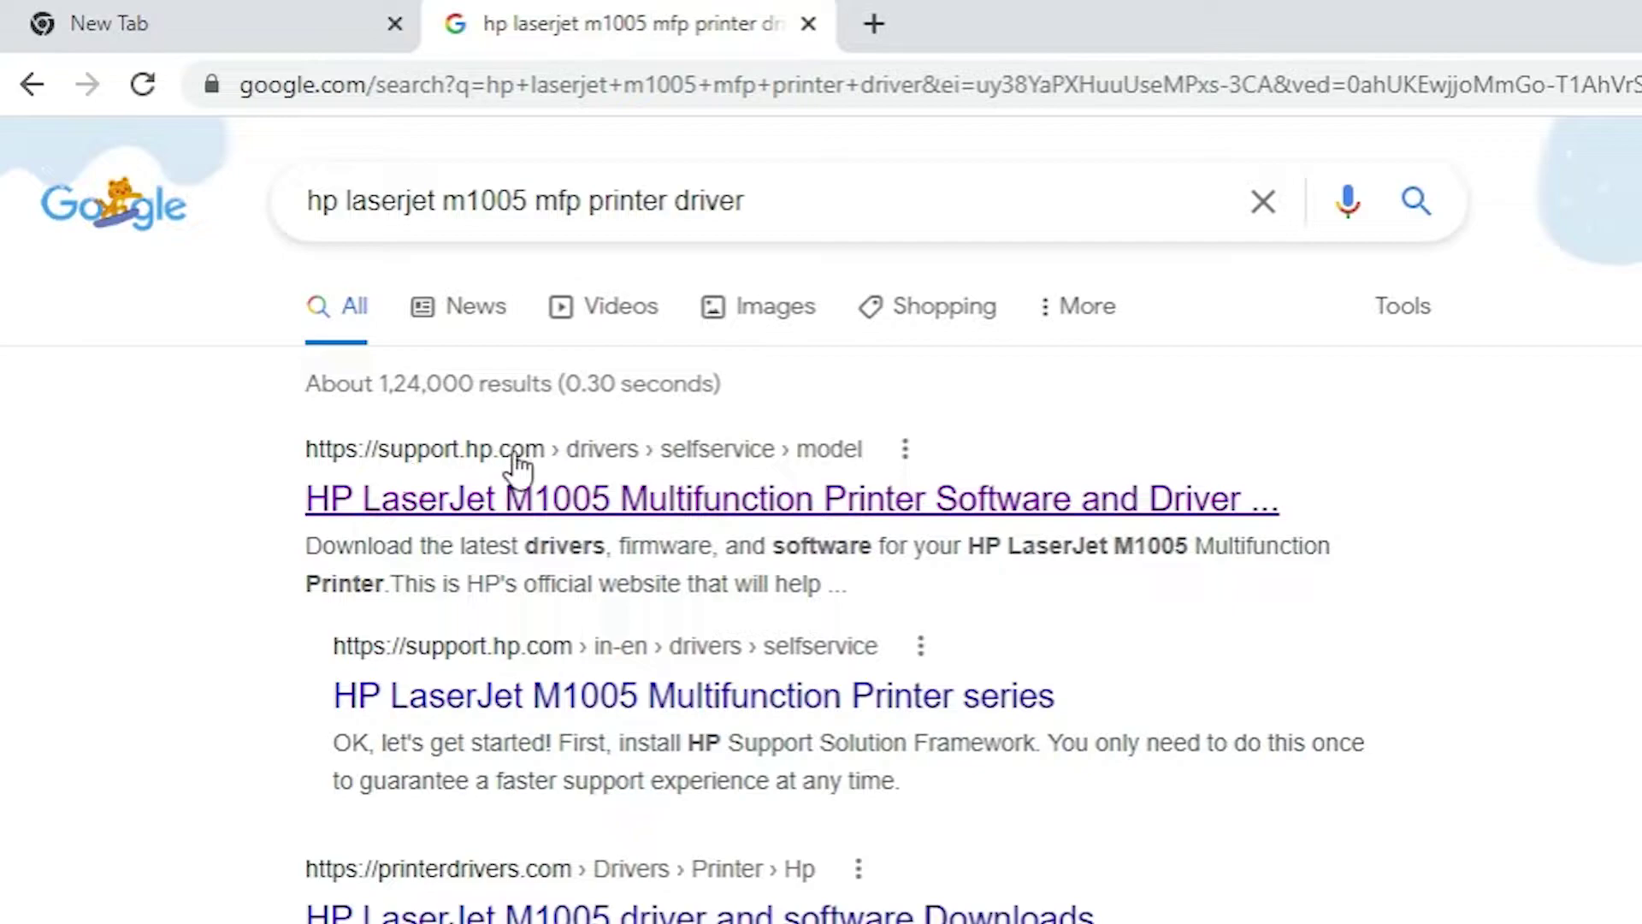
Open the support.hp.com result for HP LaserJet M1005 Multifunction Printer software and drivers in a new tab and display it
right_click(637, 502)
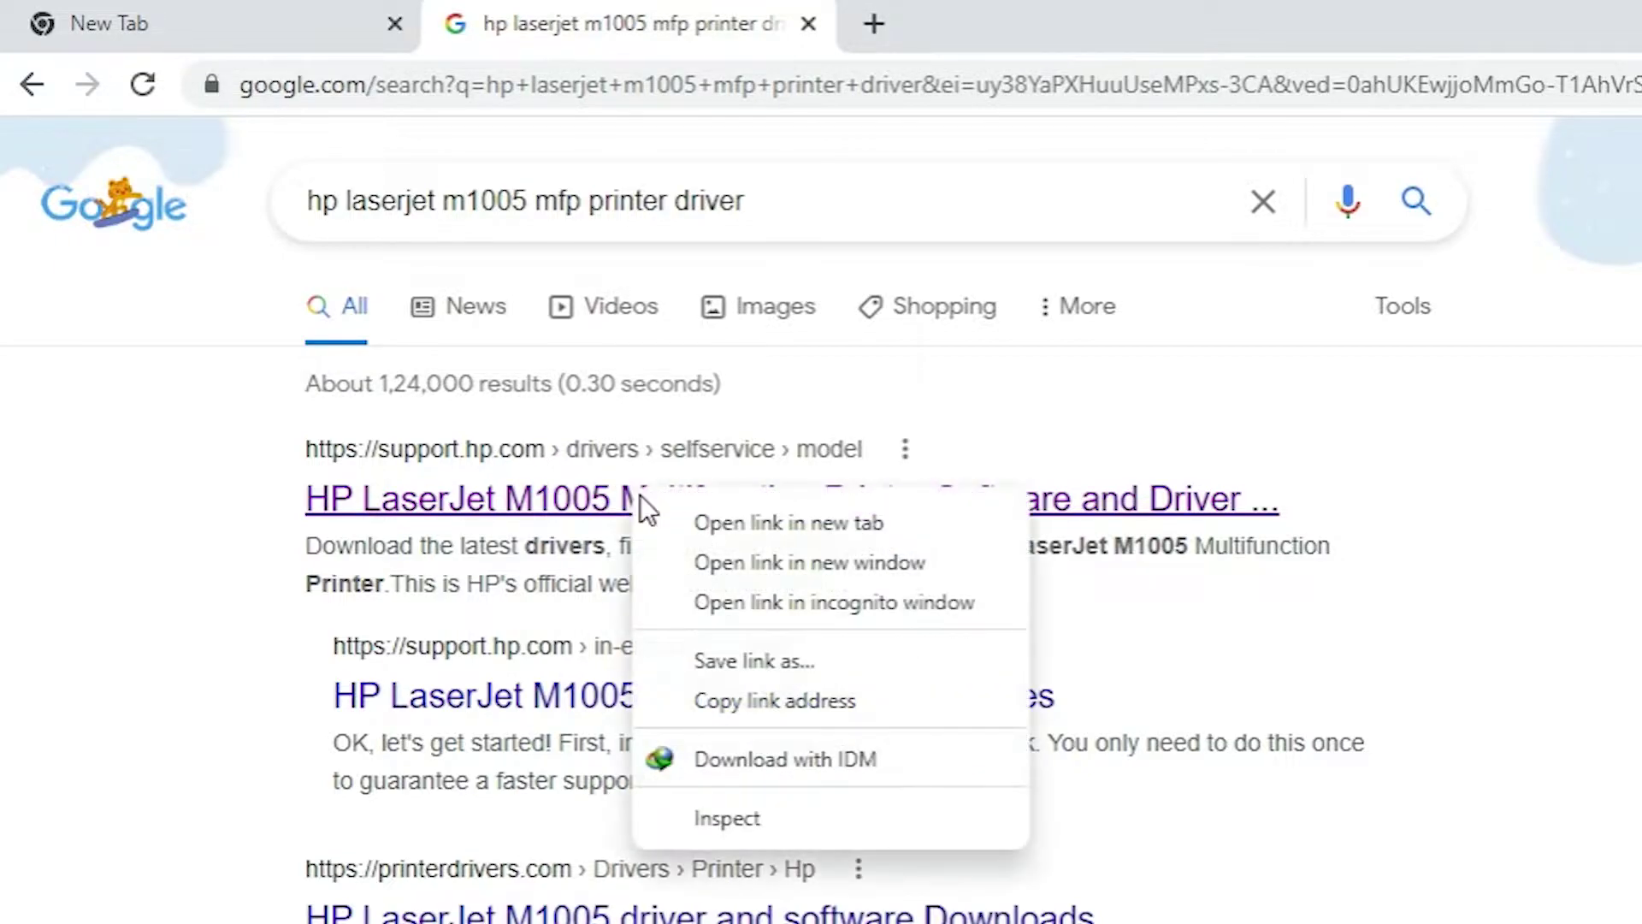
left_click(761, 525)
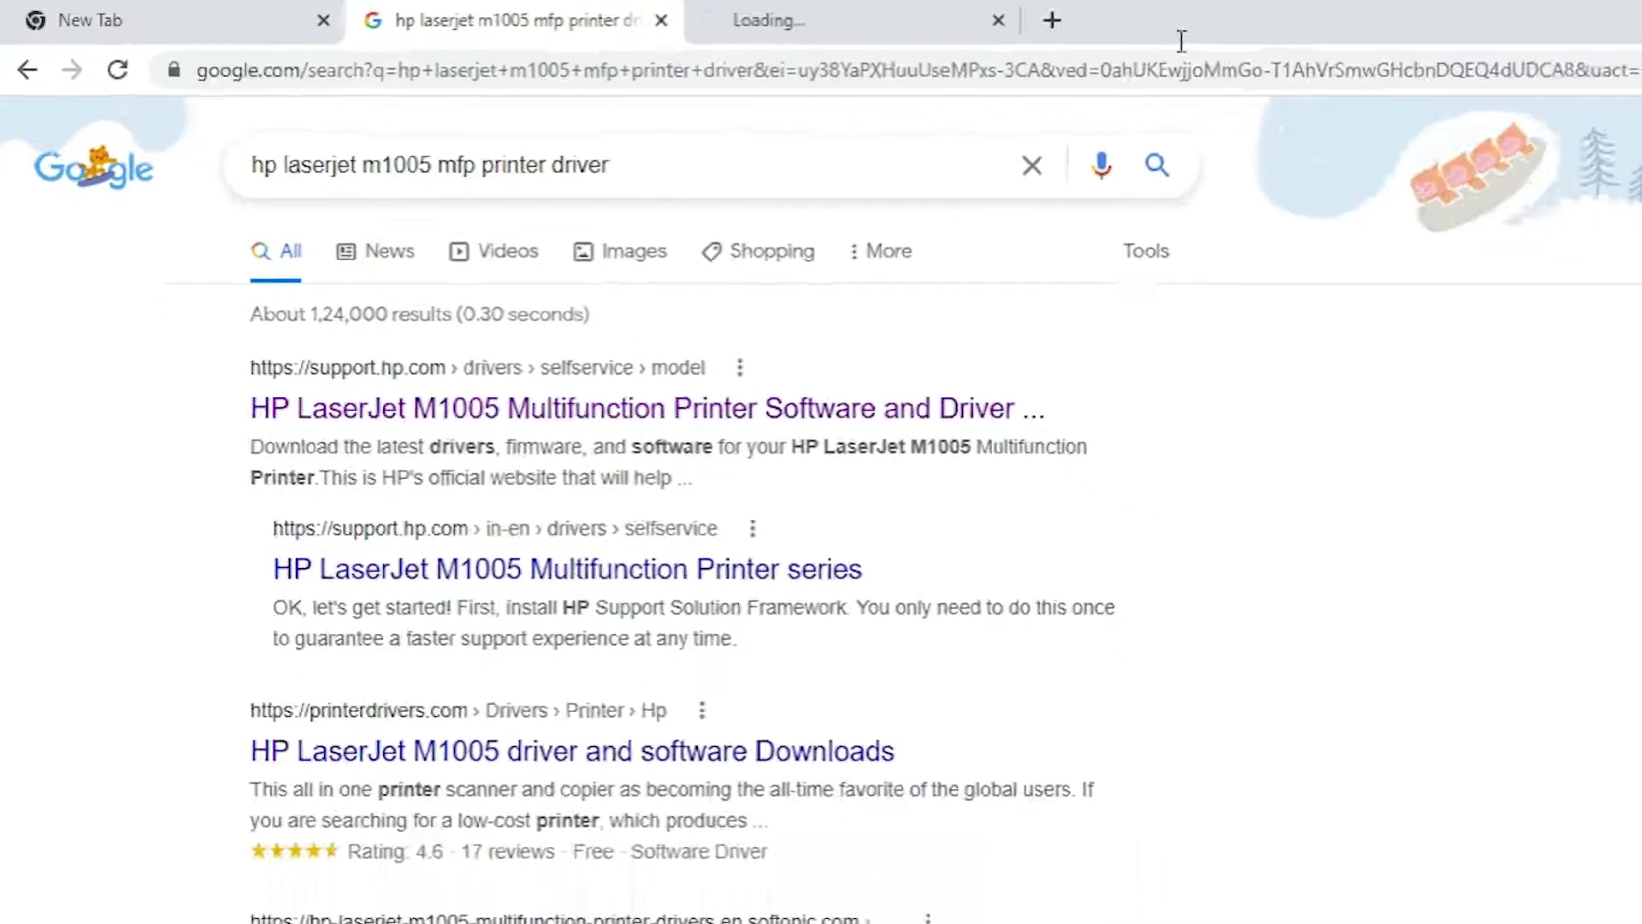
left_click(1101, 5)
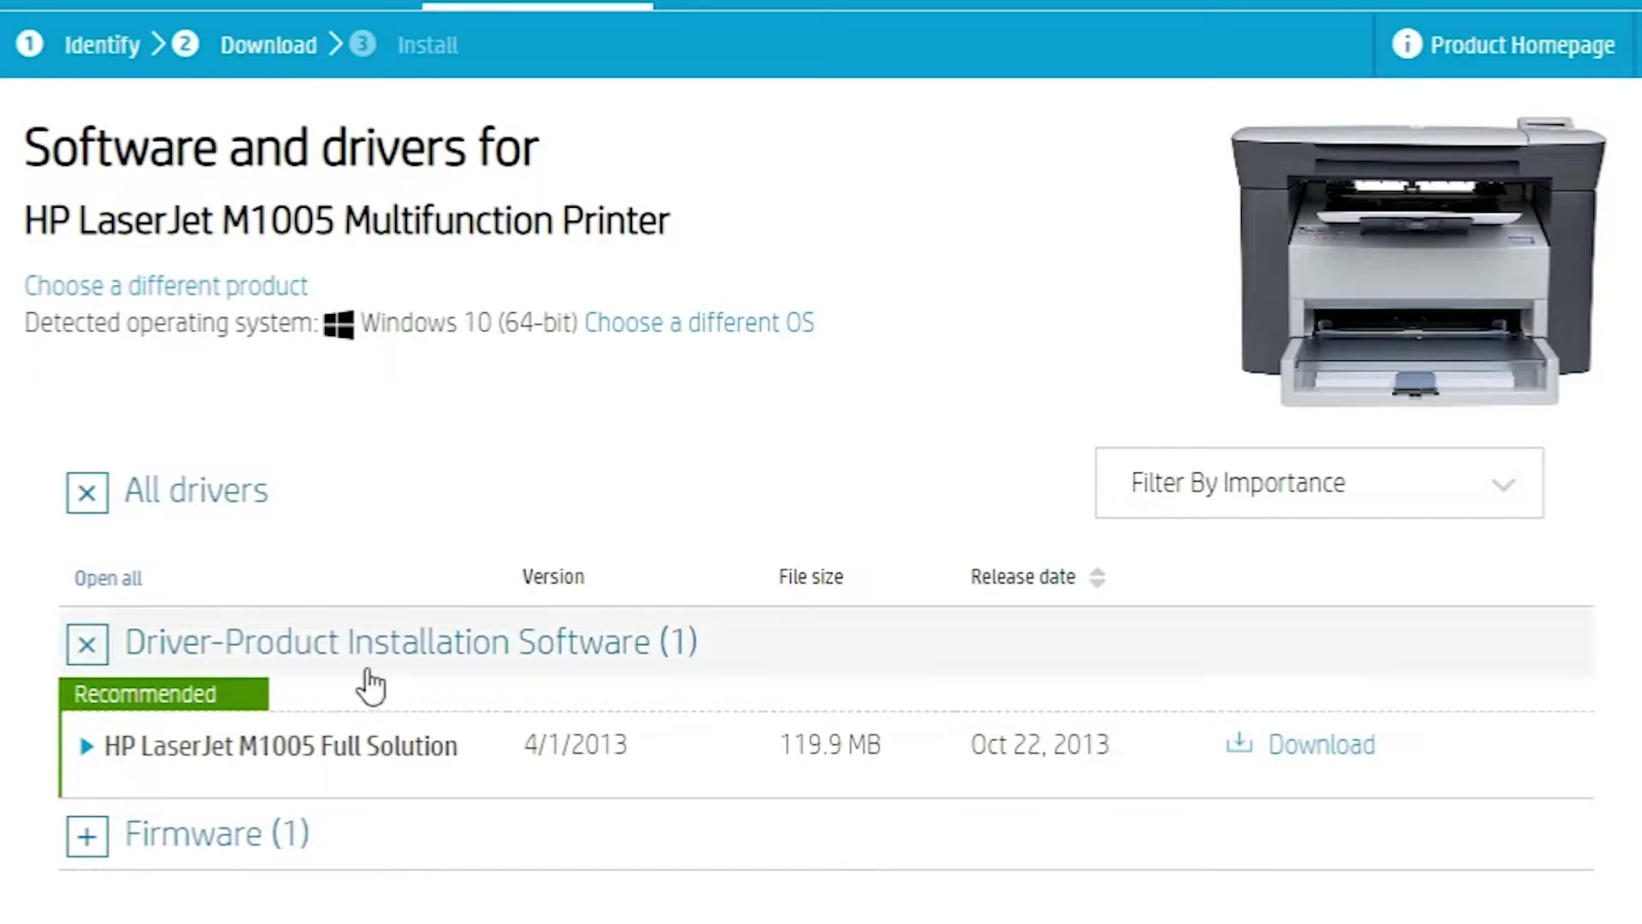
Download the HP LaserJet M1005 Full Solution driver, saving LJM1005_Full_Solution.exe to the Desktop
scroll(465, 804, "down", 3)
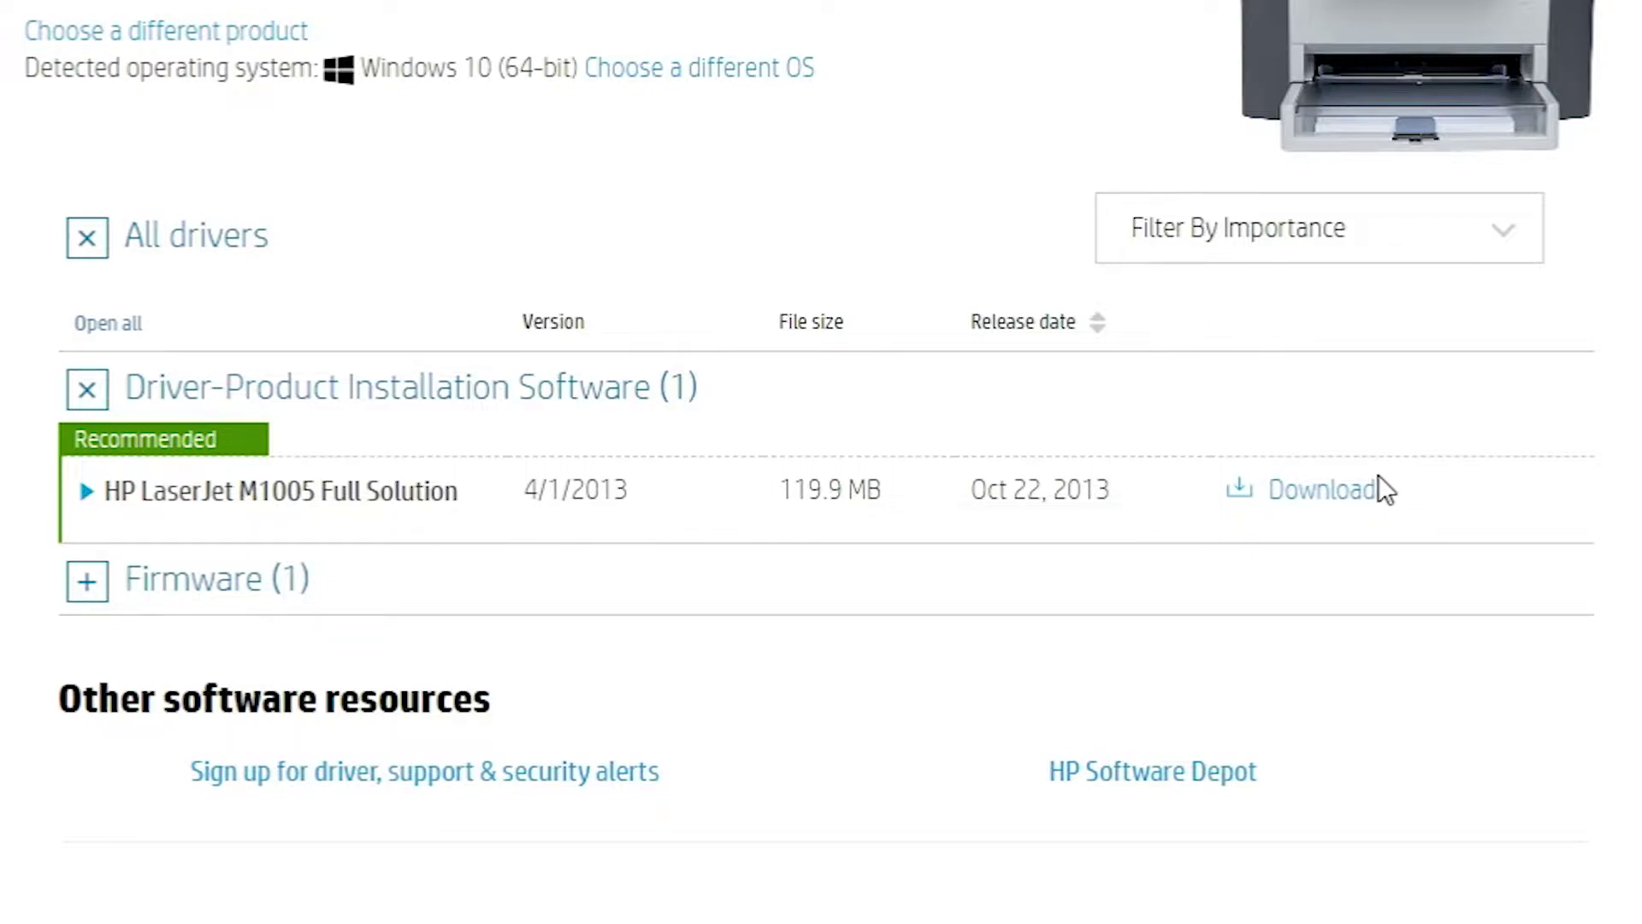
left_click(1296, 492)
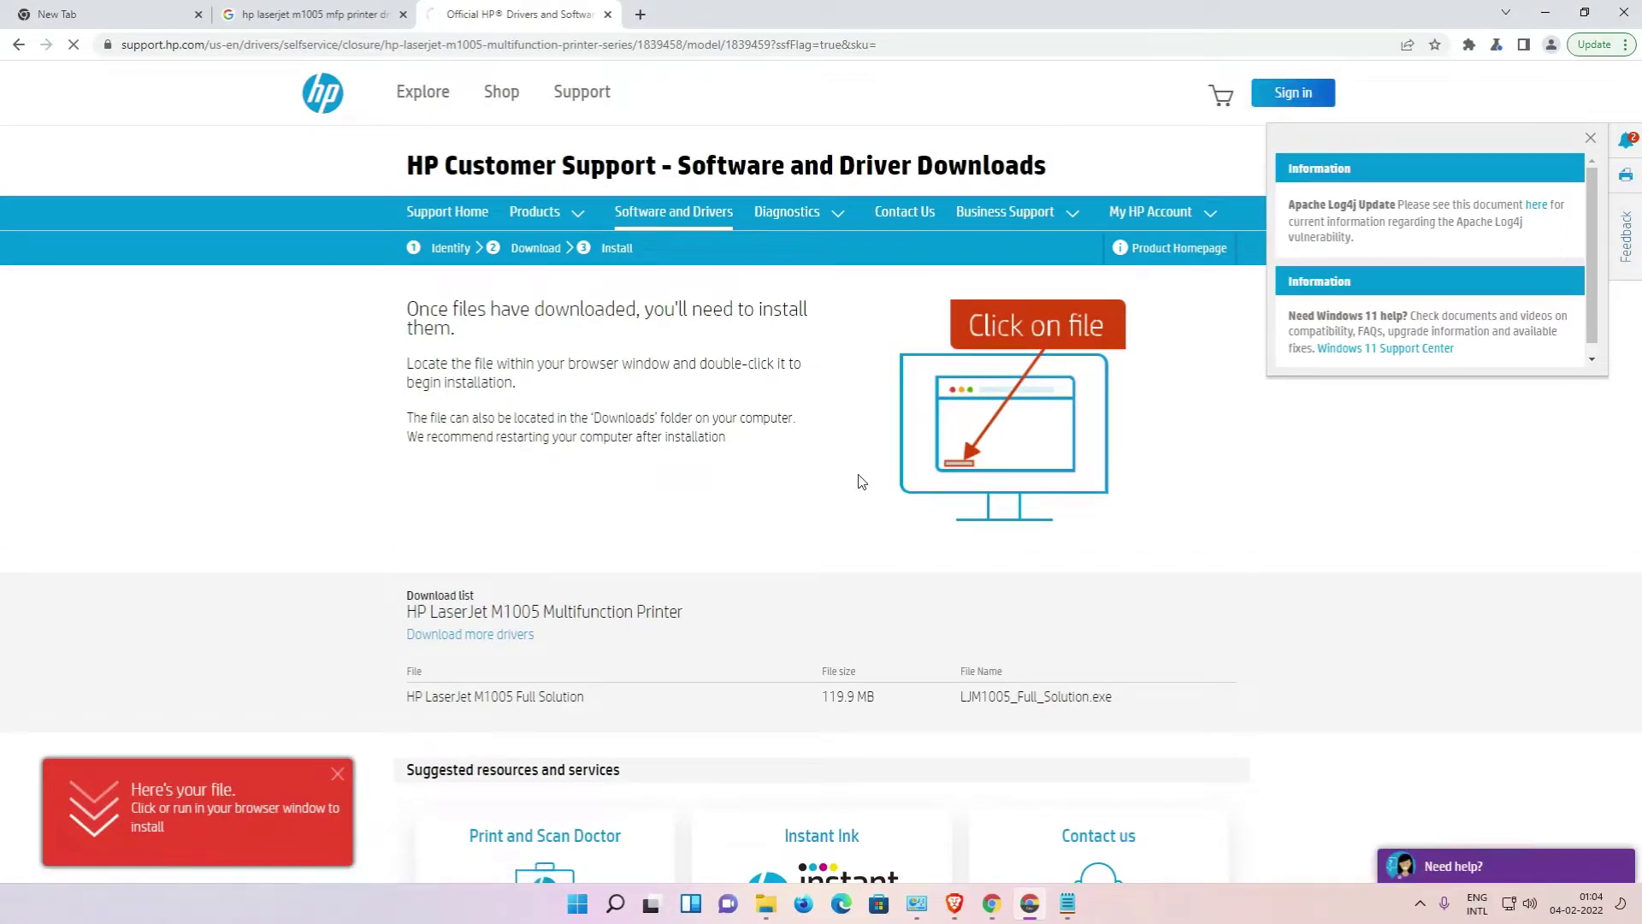
left_click(974, 434)
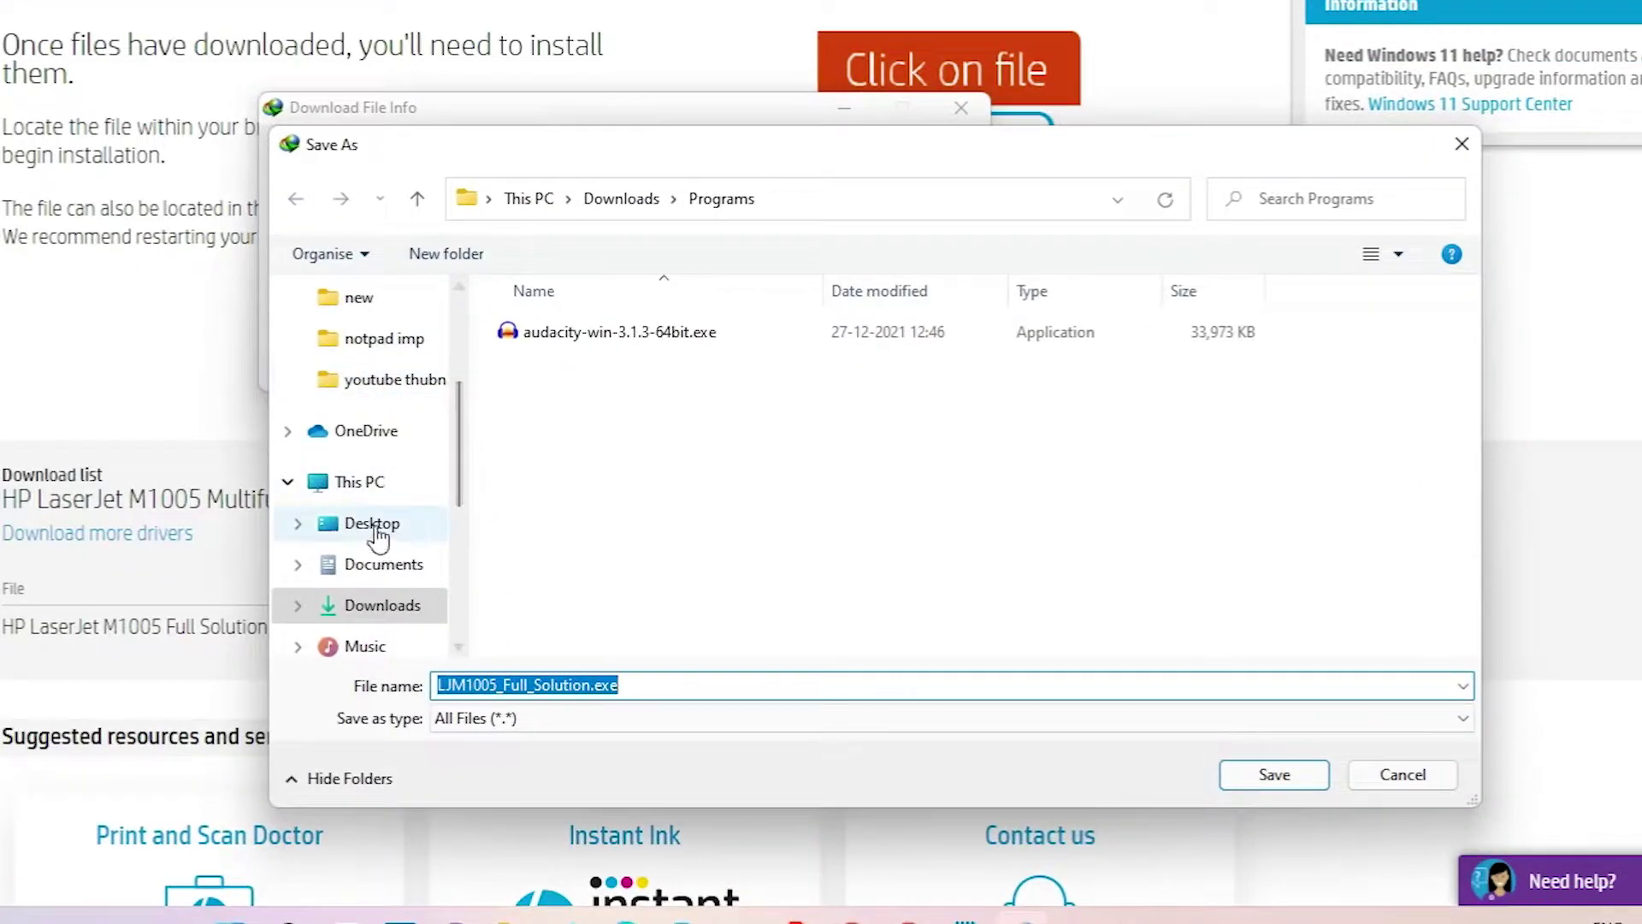
left_click(654, 627)
left_click(1225, 781)
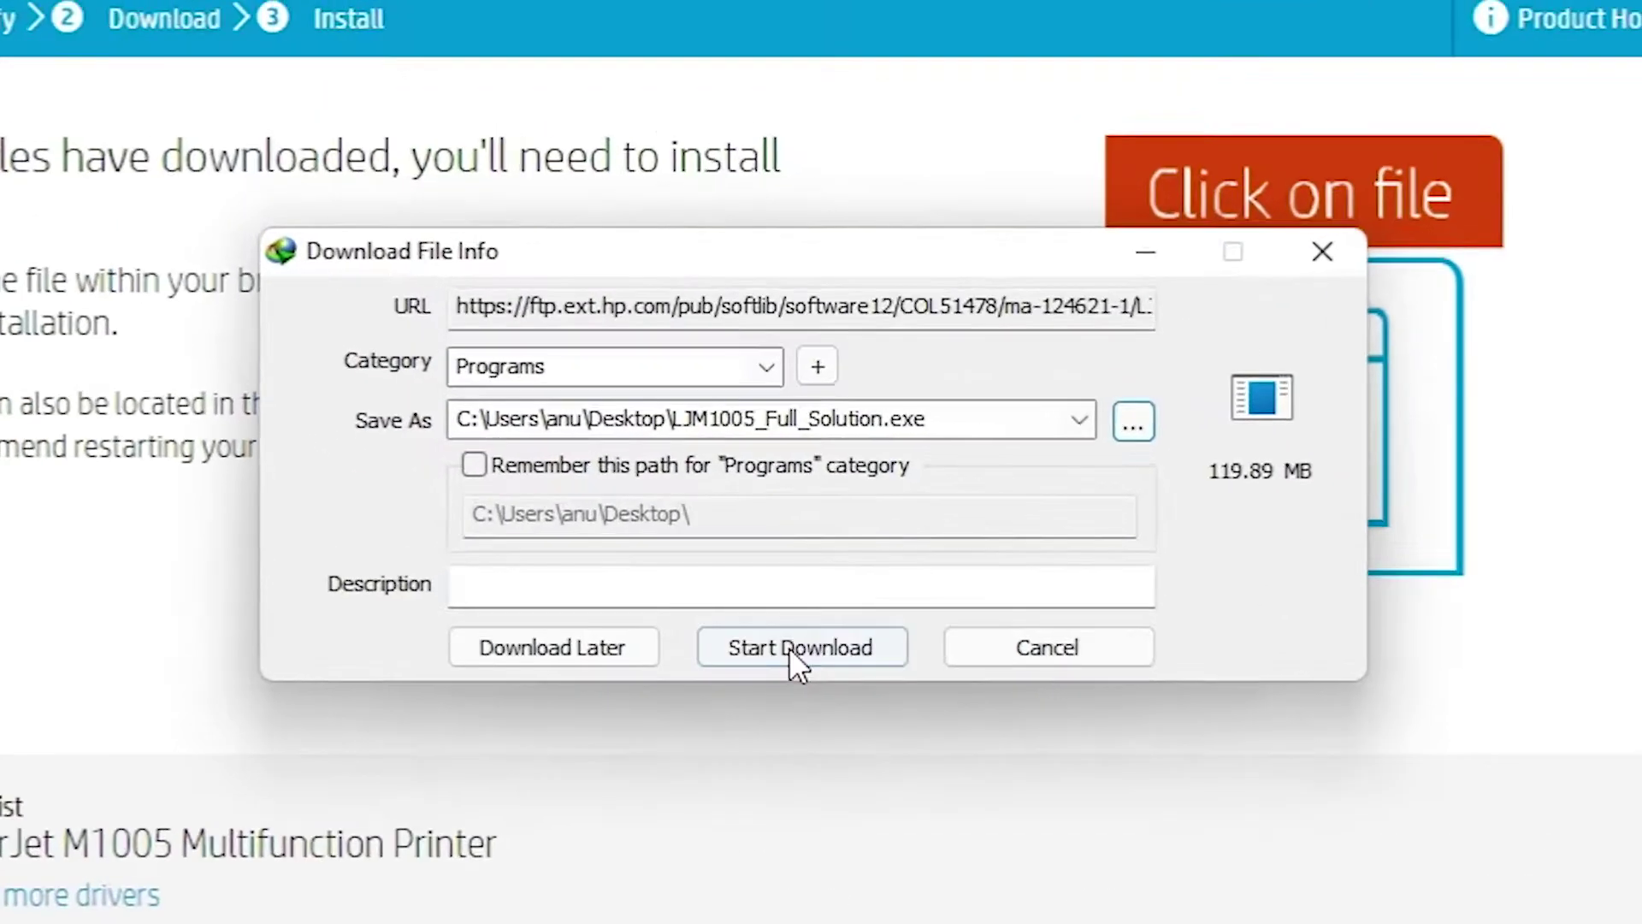
left_click(599, 383)
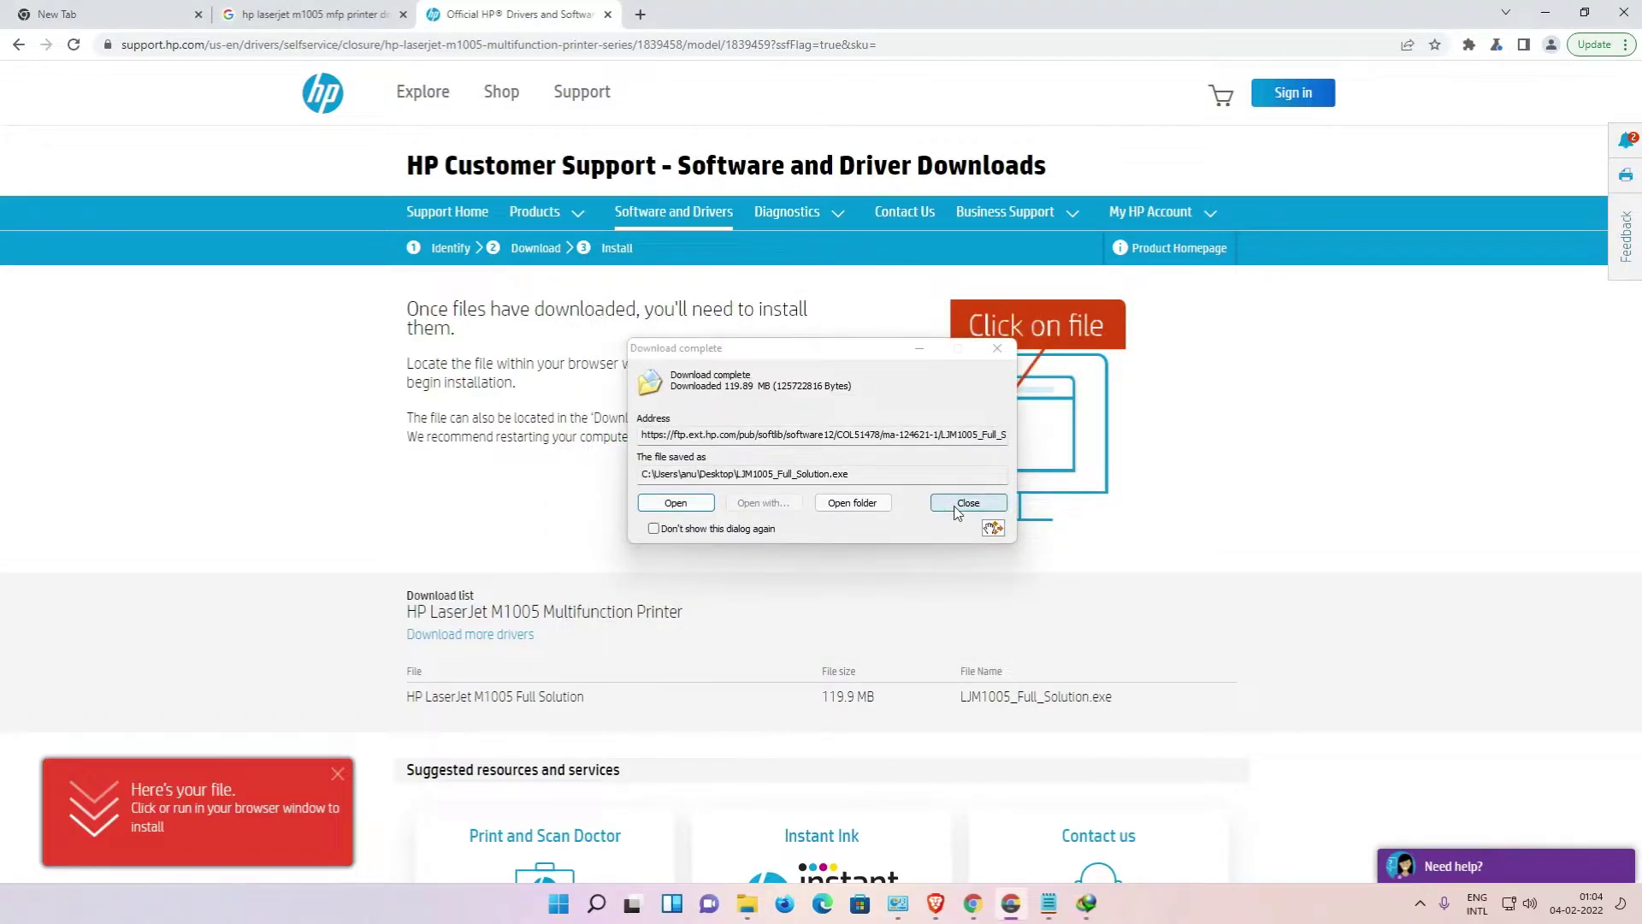
left_click(956, 509)
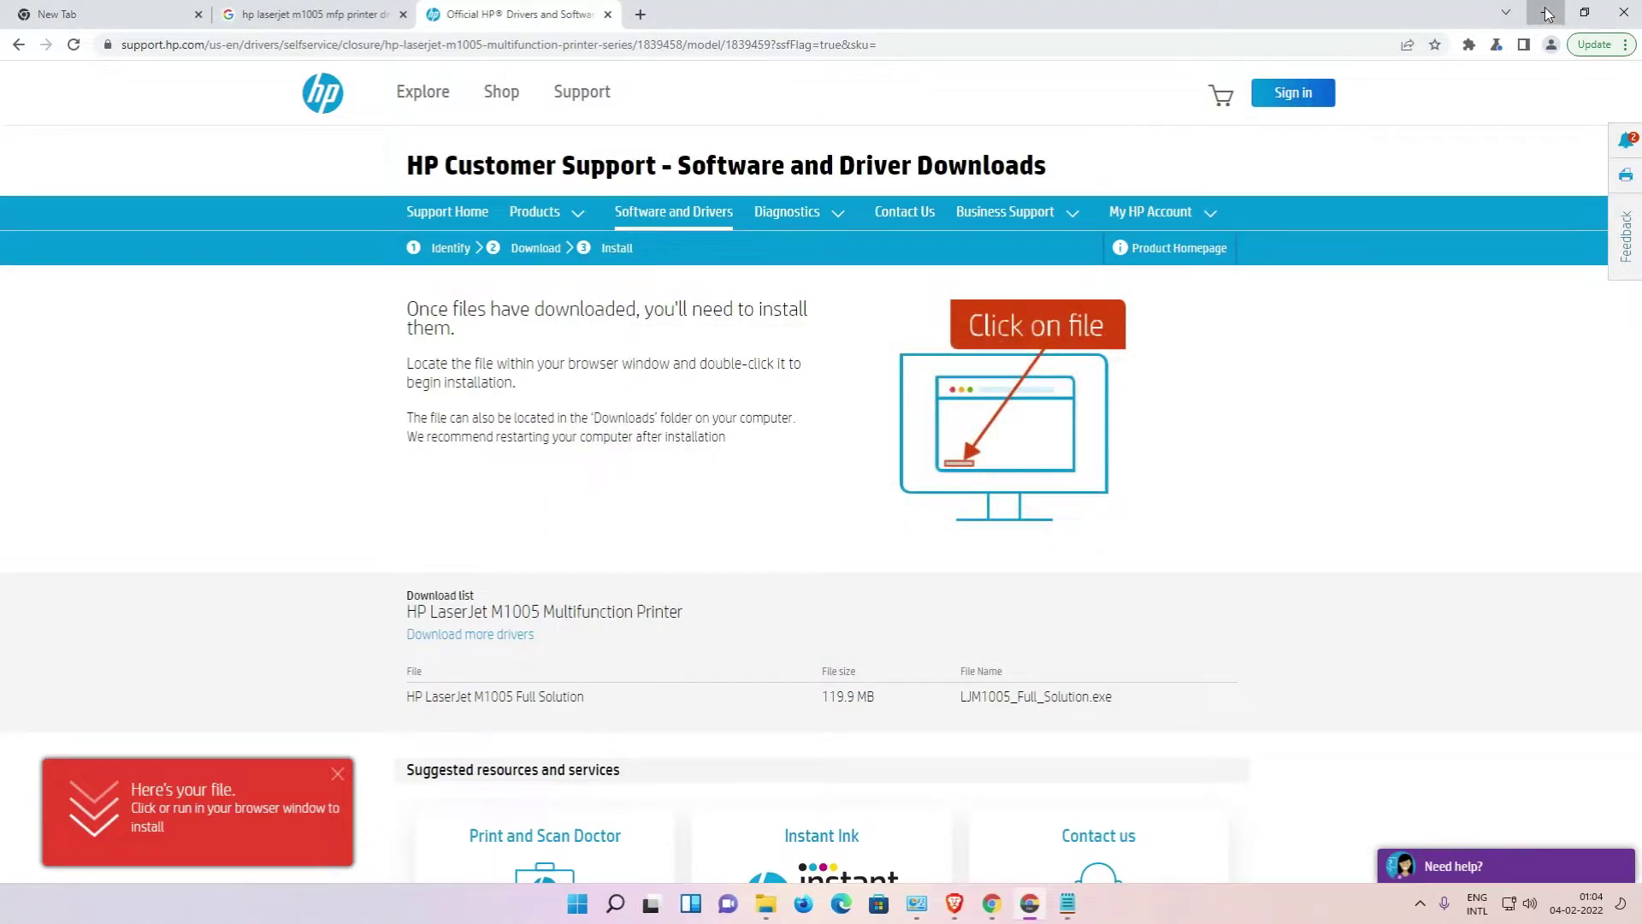
Minimise the browser and move the LJM1005_Full_Solution.exe icon to an empty area of the desktop
left_click(1544, 13)
left_click_drag(33, 812, 300, 397)
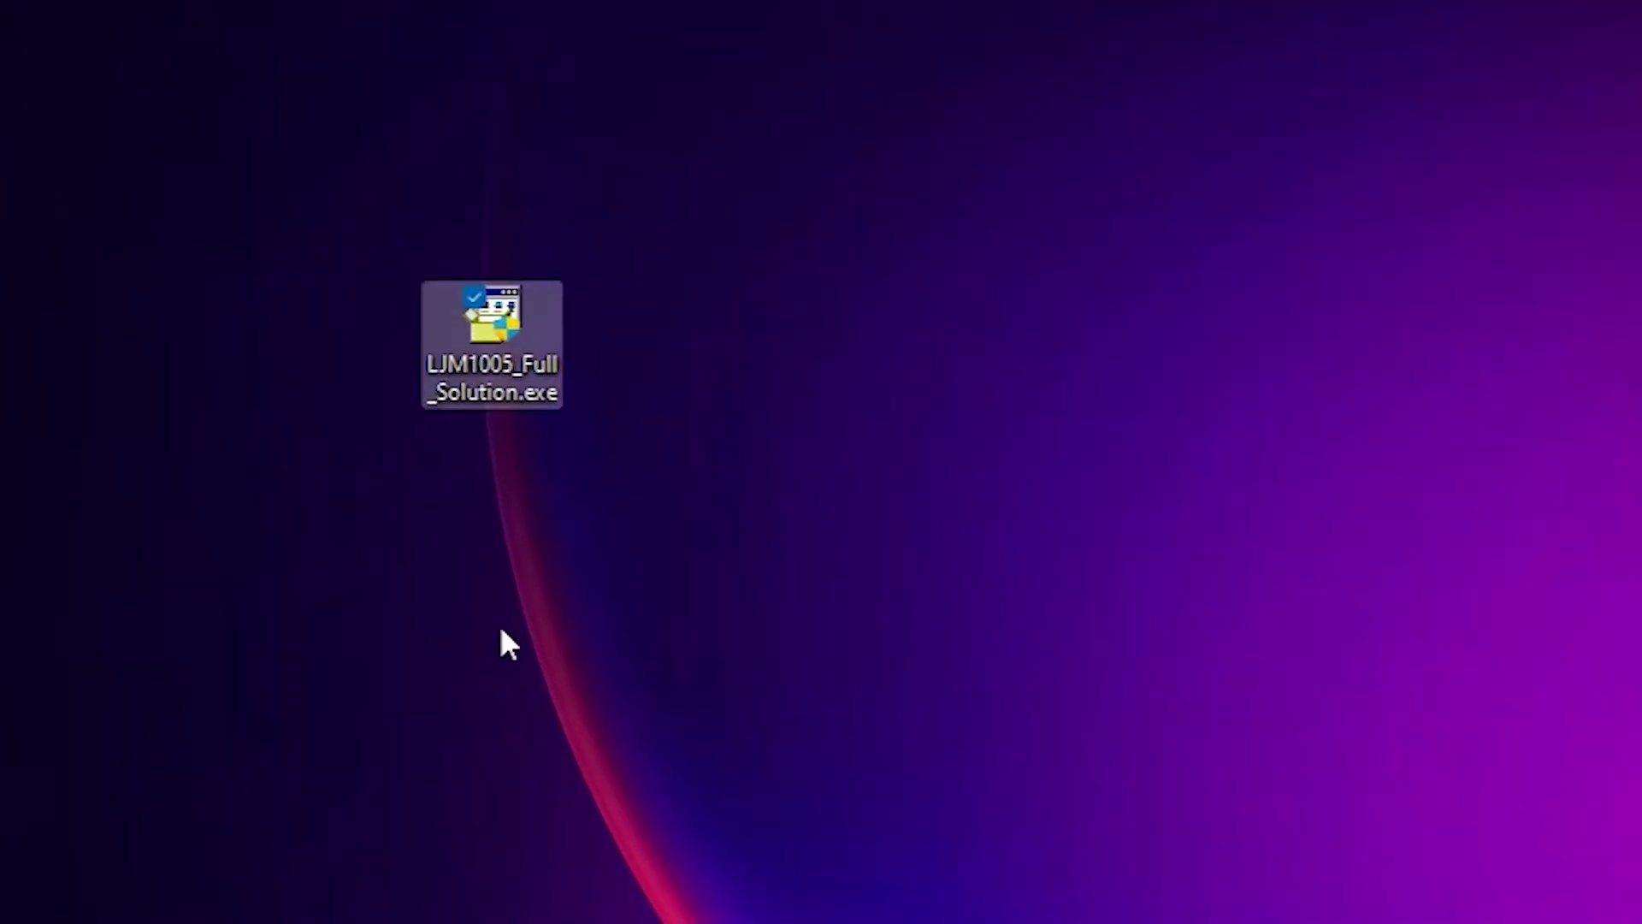
left_click(476, 341)
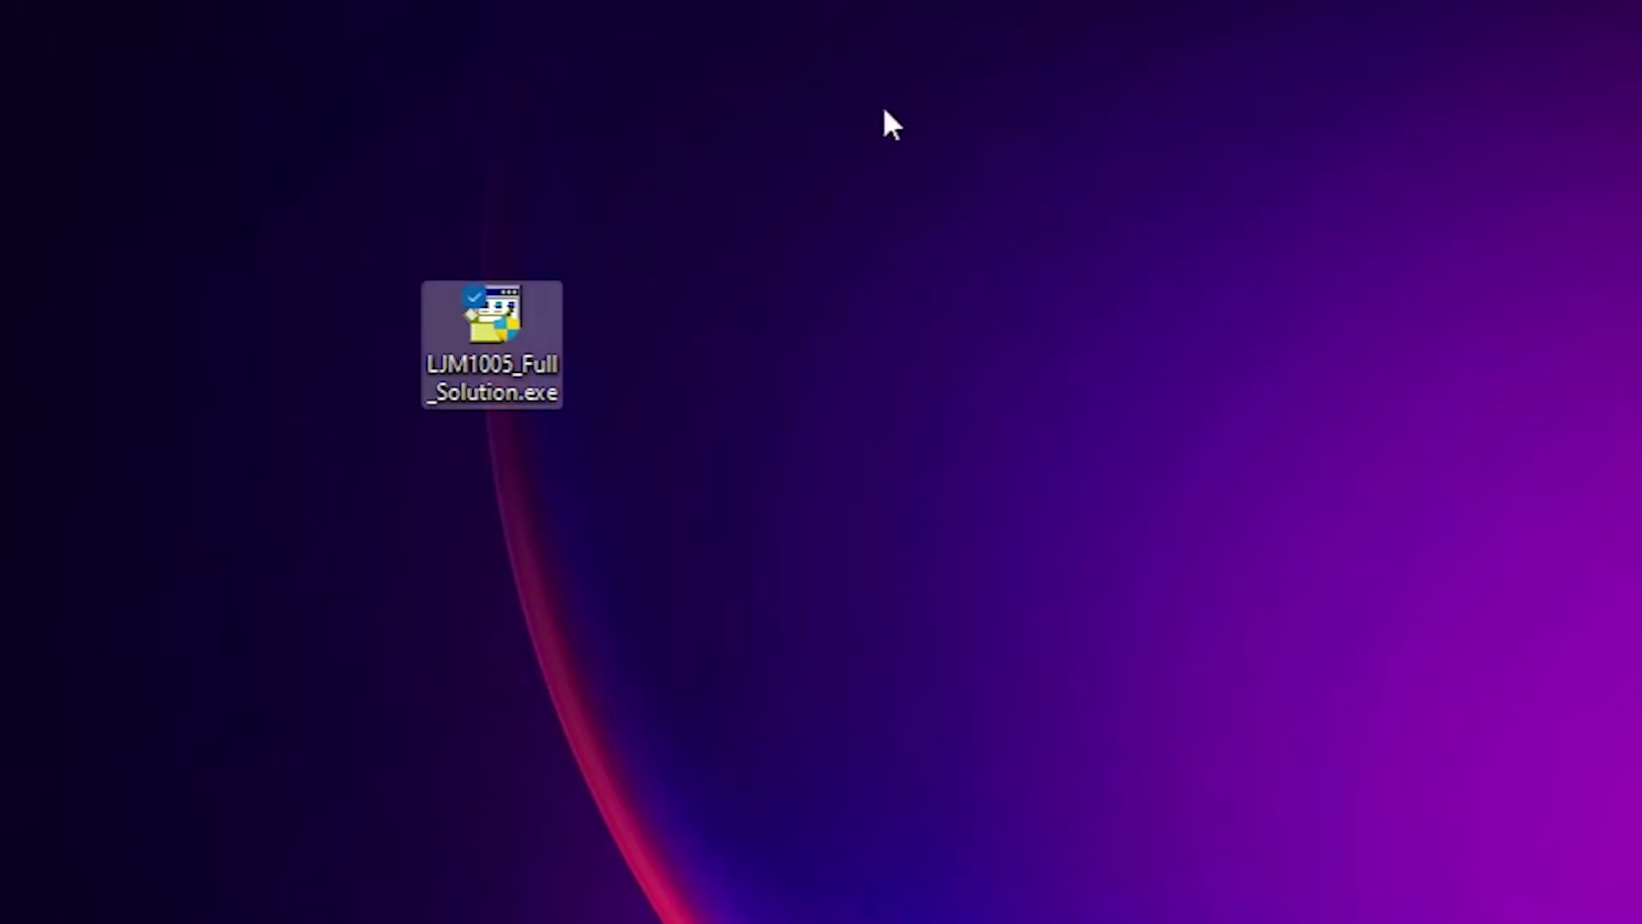
Extract LJM1005_Full_Solution.exe with WinRAR into the default LJM1005_Full_Solution folder on the Desktop
right_click(479, 361)
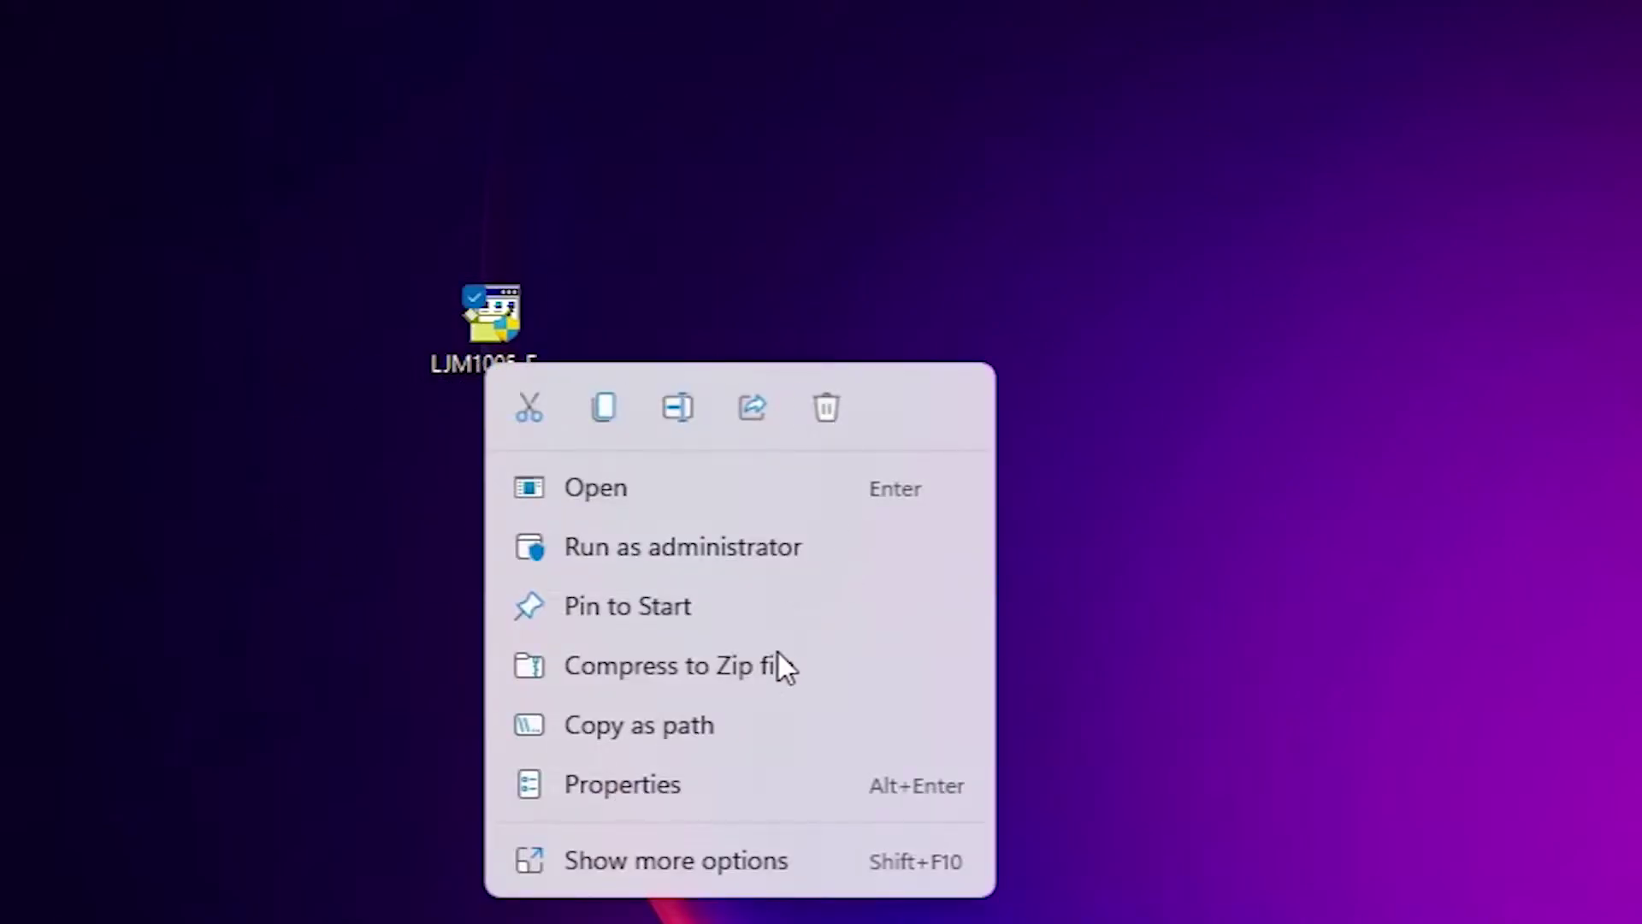
left_click(685, 859)
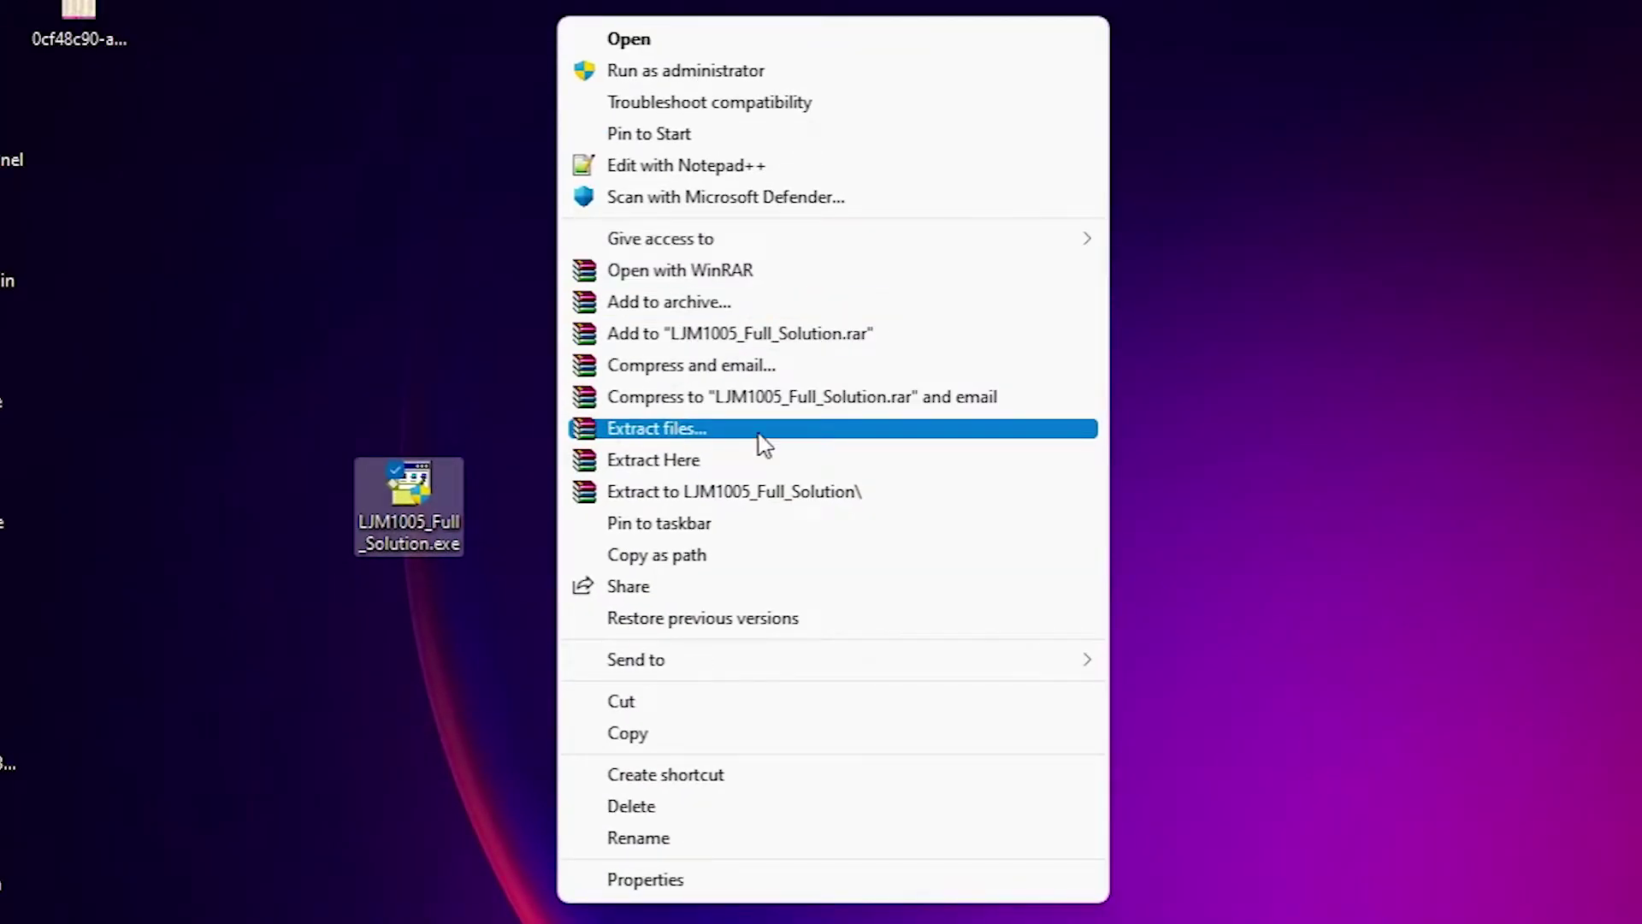
left_click(676, 429)
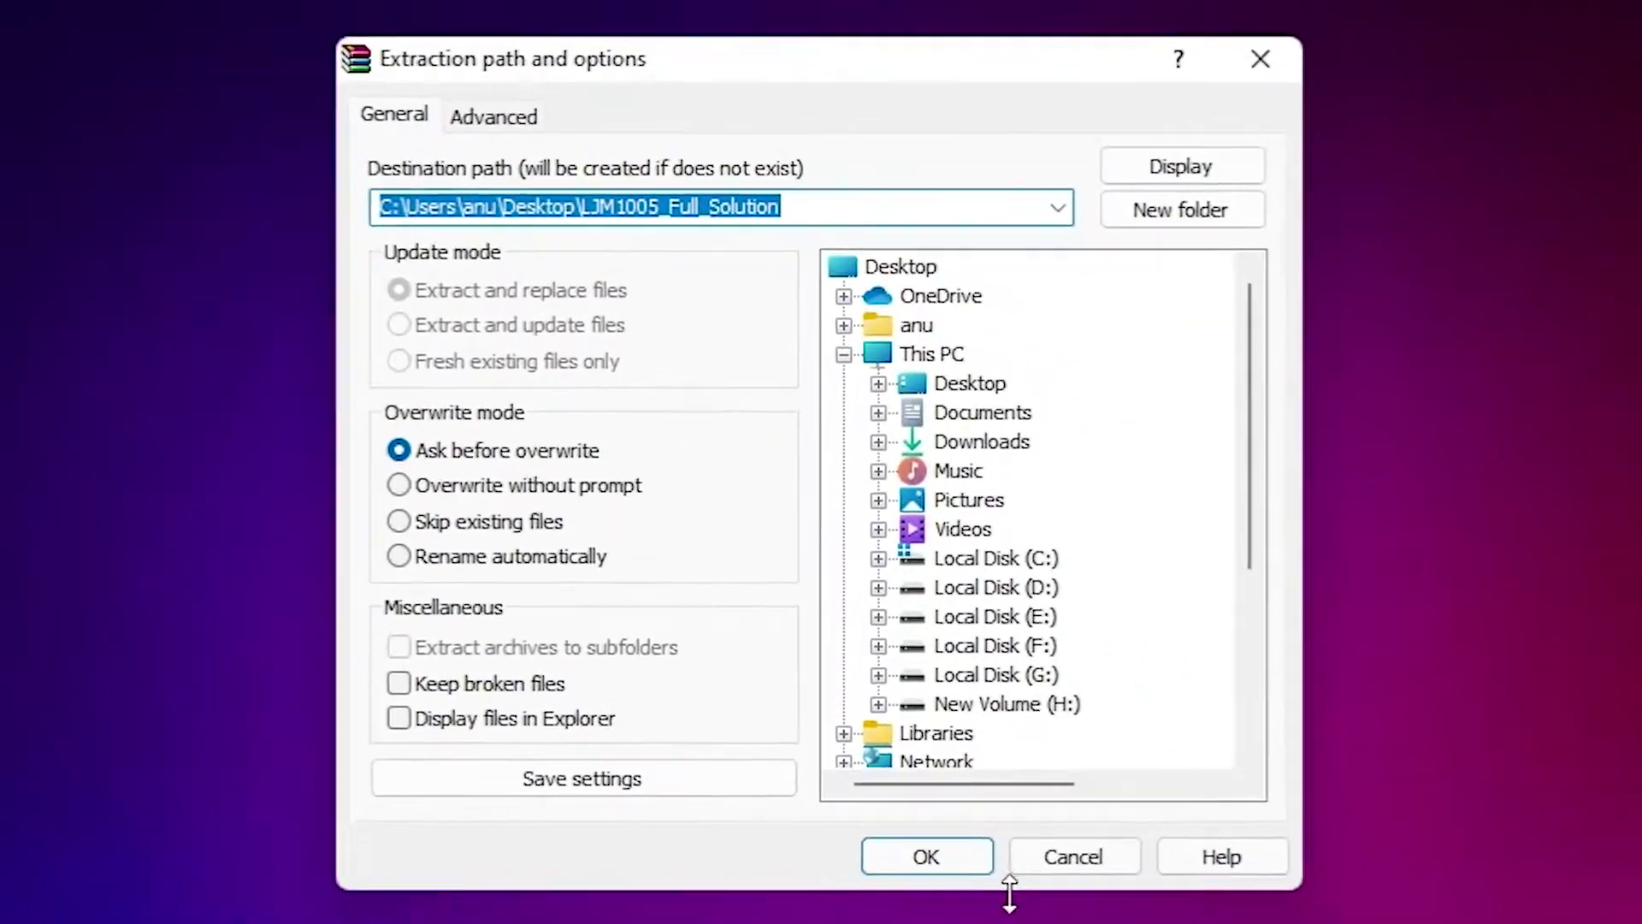
left_click(963, 872)
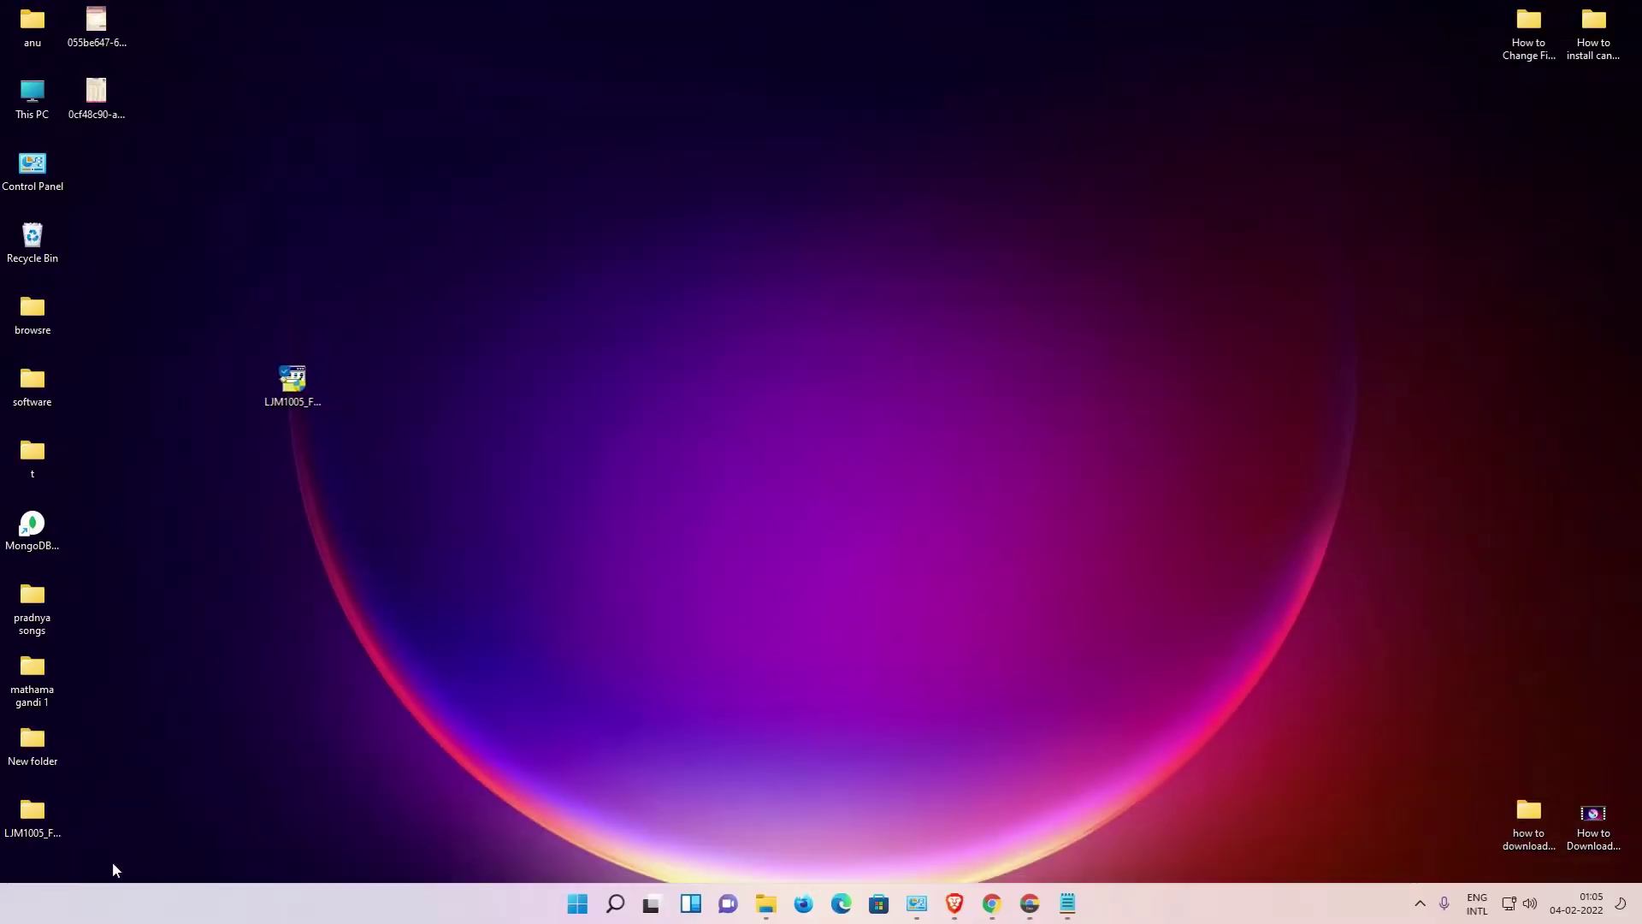
Place the extracted LJM1005_Full_Solution folder below the installer icon and look through its contents, closing the folder window when done
left_click_drag(33, 812, 300, 467)
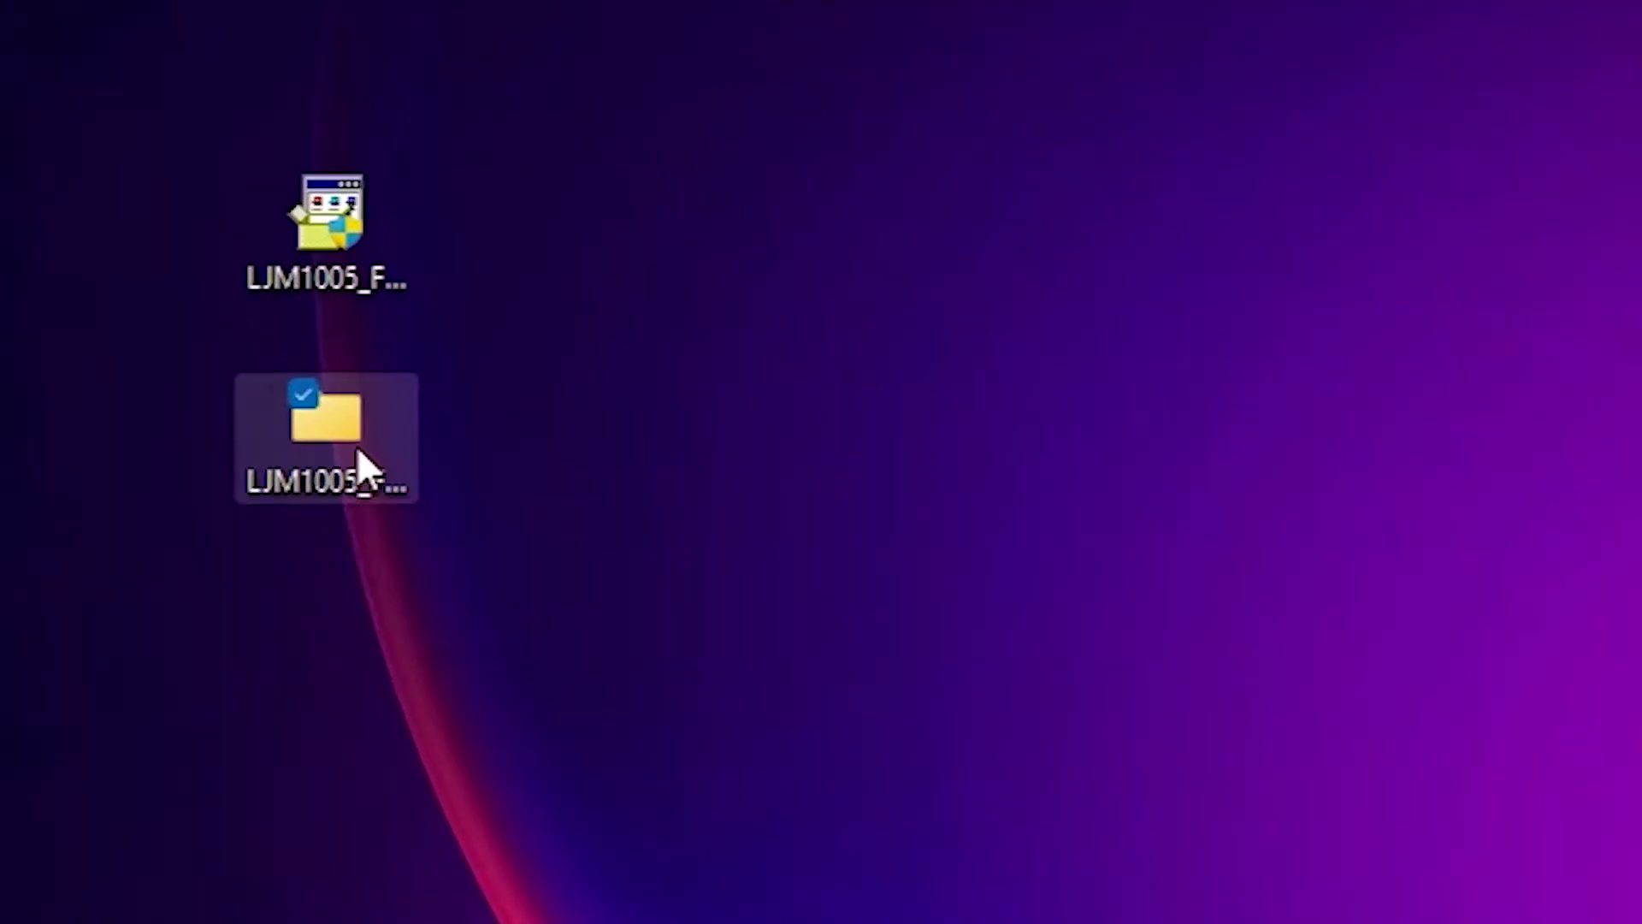
double_click(305, 467)
scroll(774, 538, "down", 5)
scroll(919, 663, "down", 5)
left_click(1373, 35)
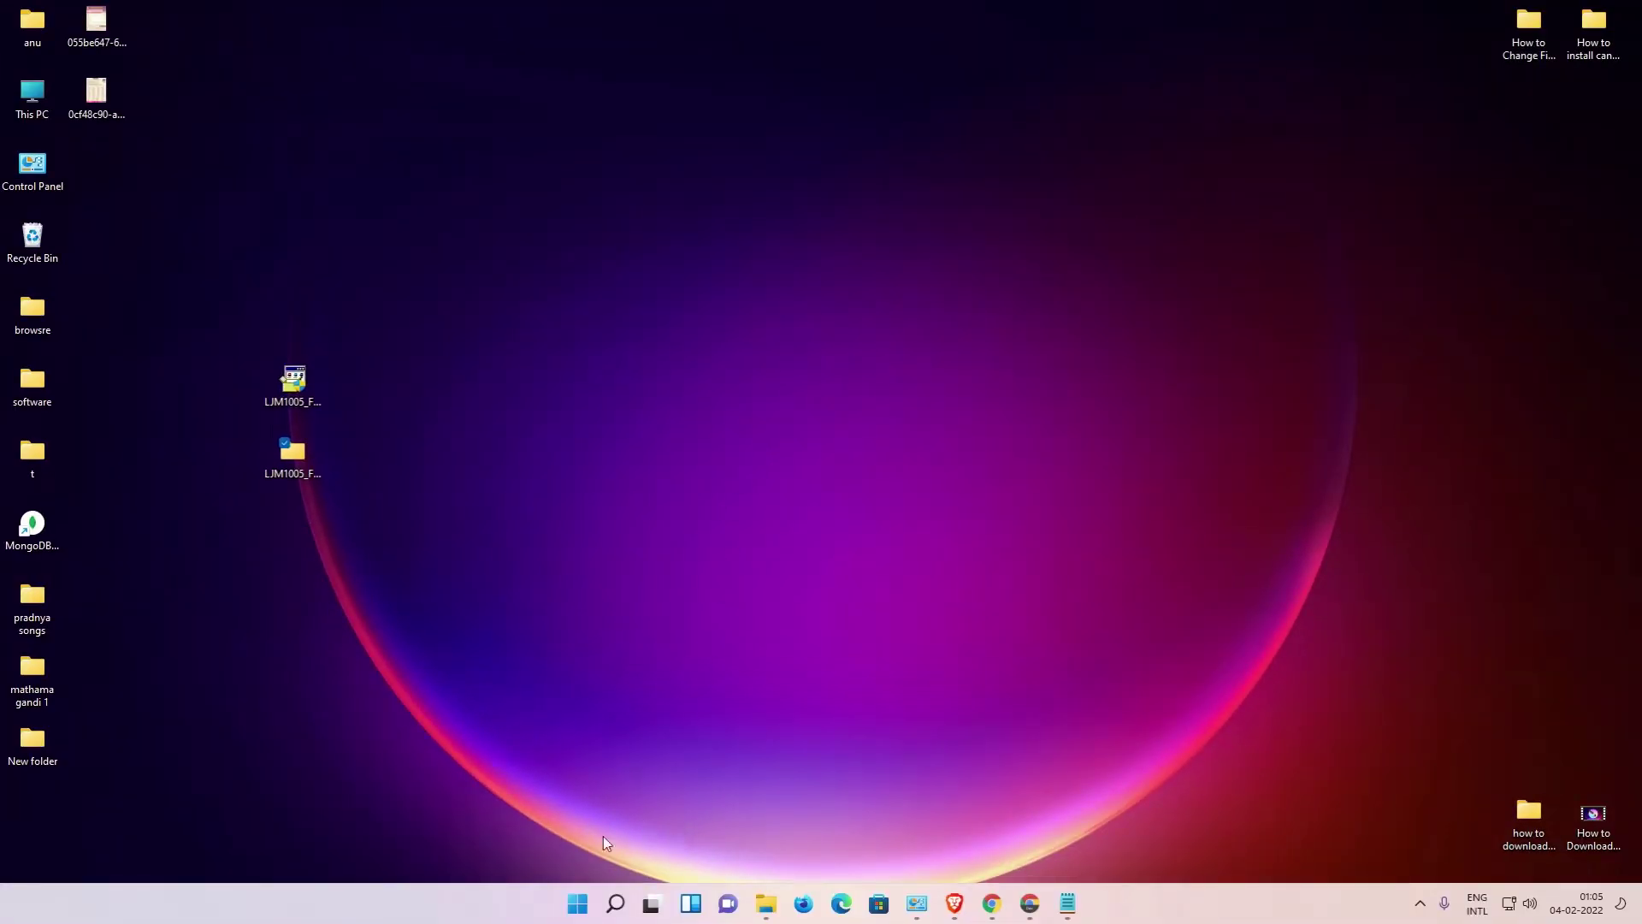
Find and open Control Panel through Windows search and go to Devices and Printers
left_click(577, 903)
type("c")
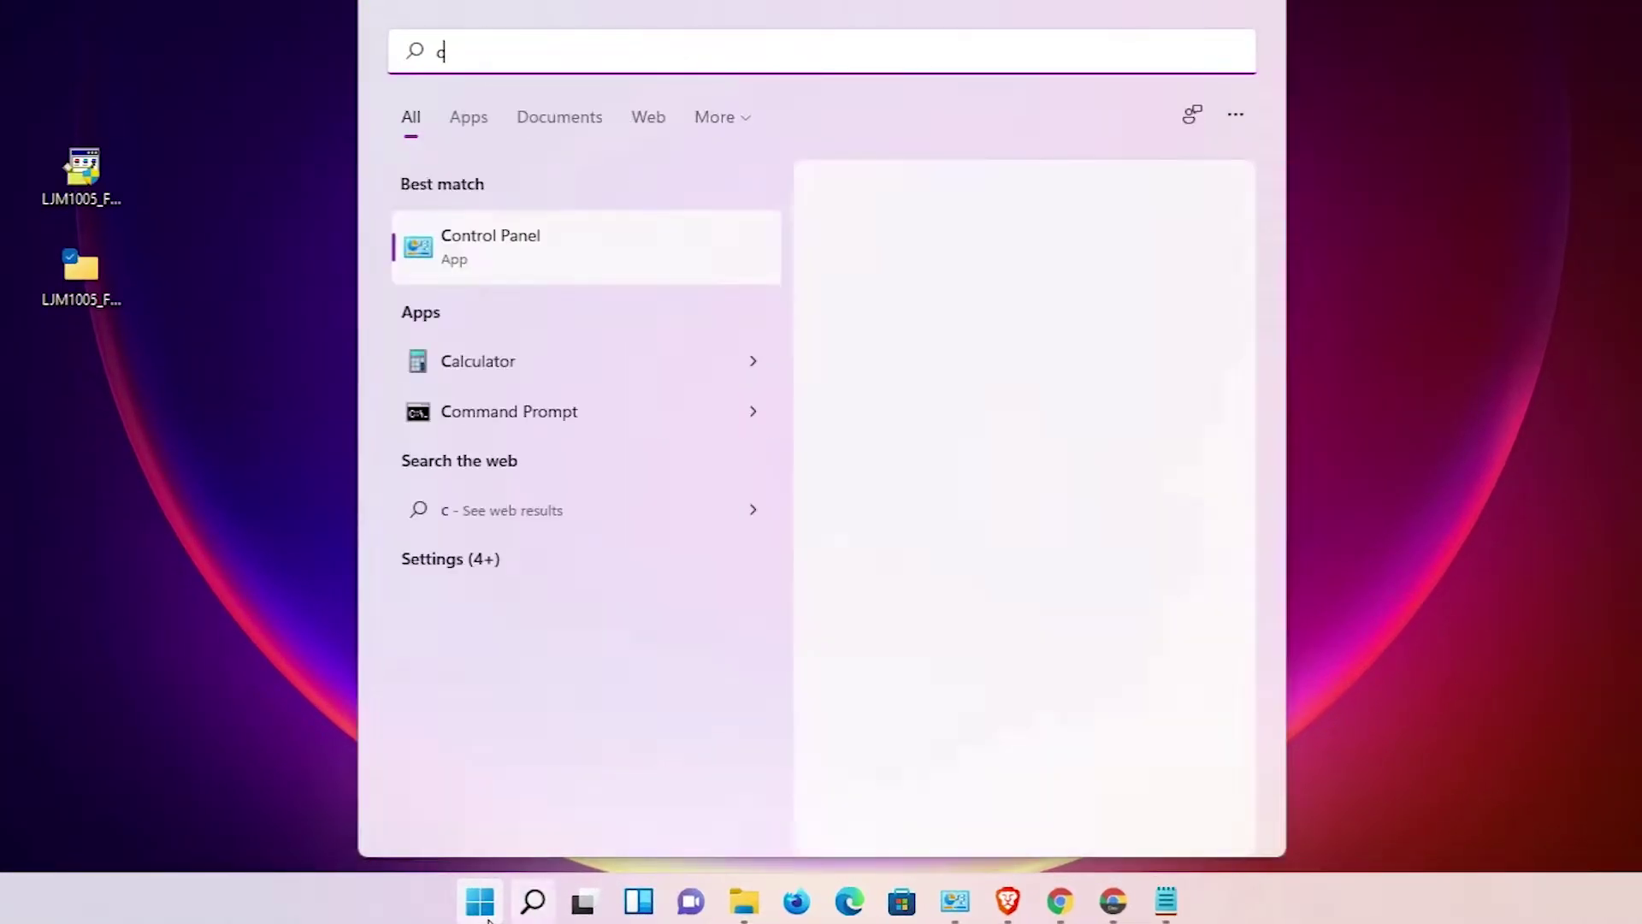
type("o")
left_click(520, 256)
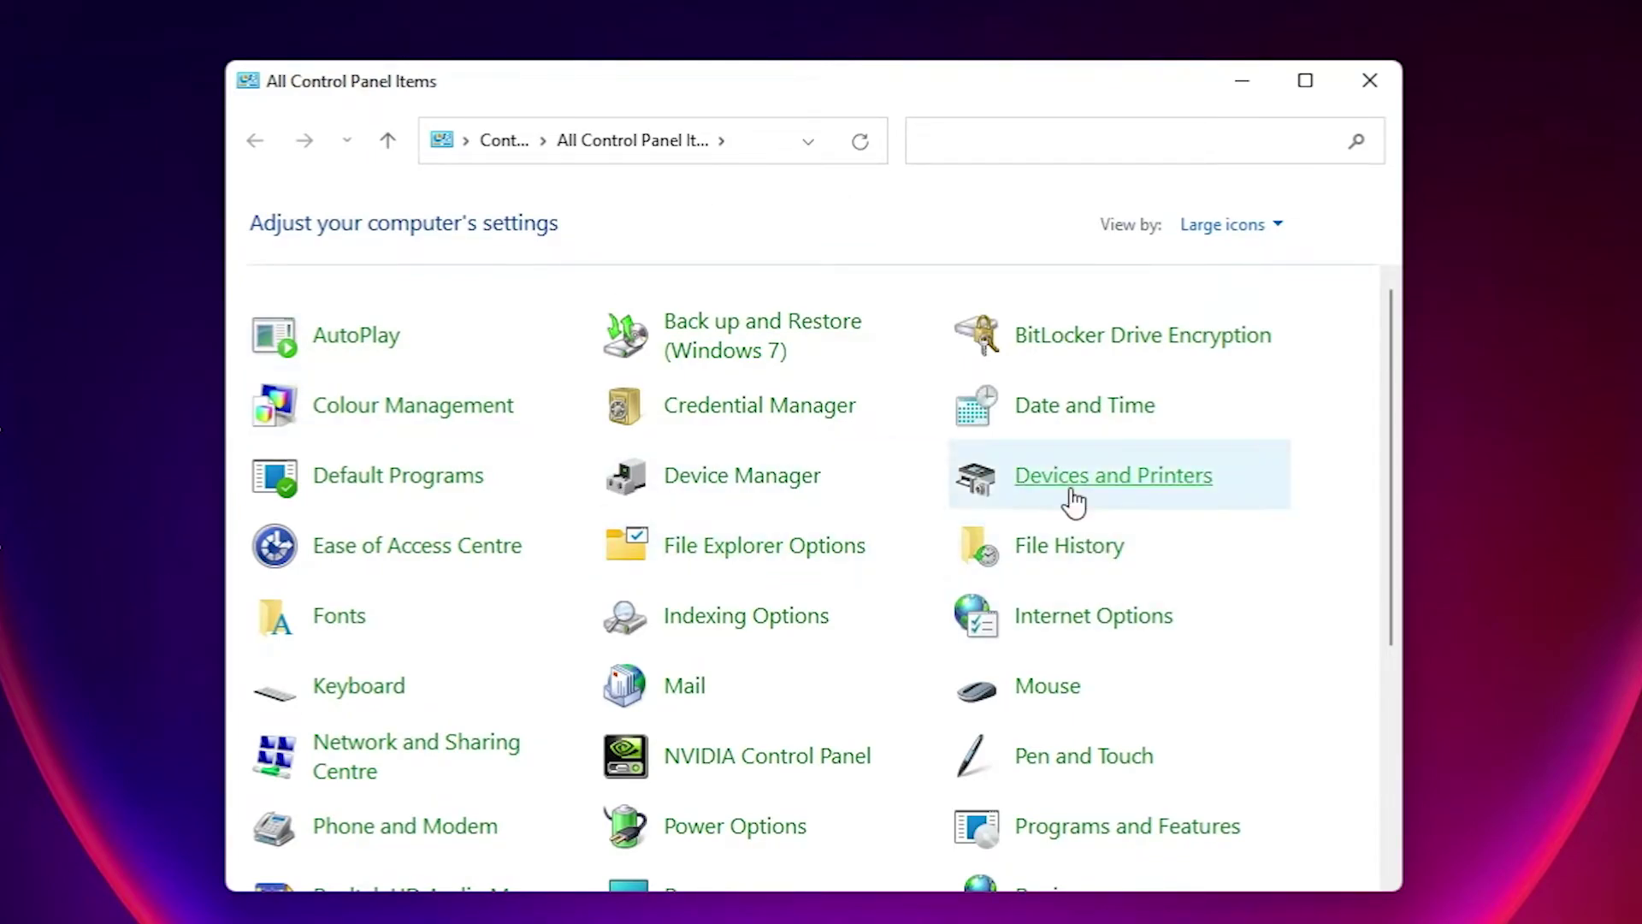
left_click(1184, 495)
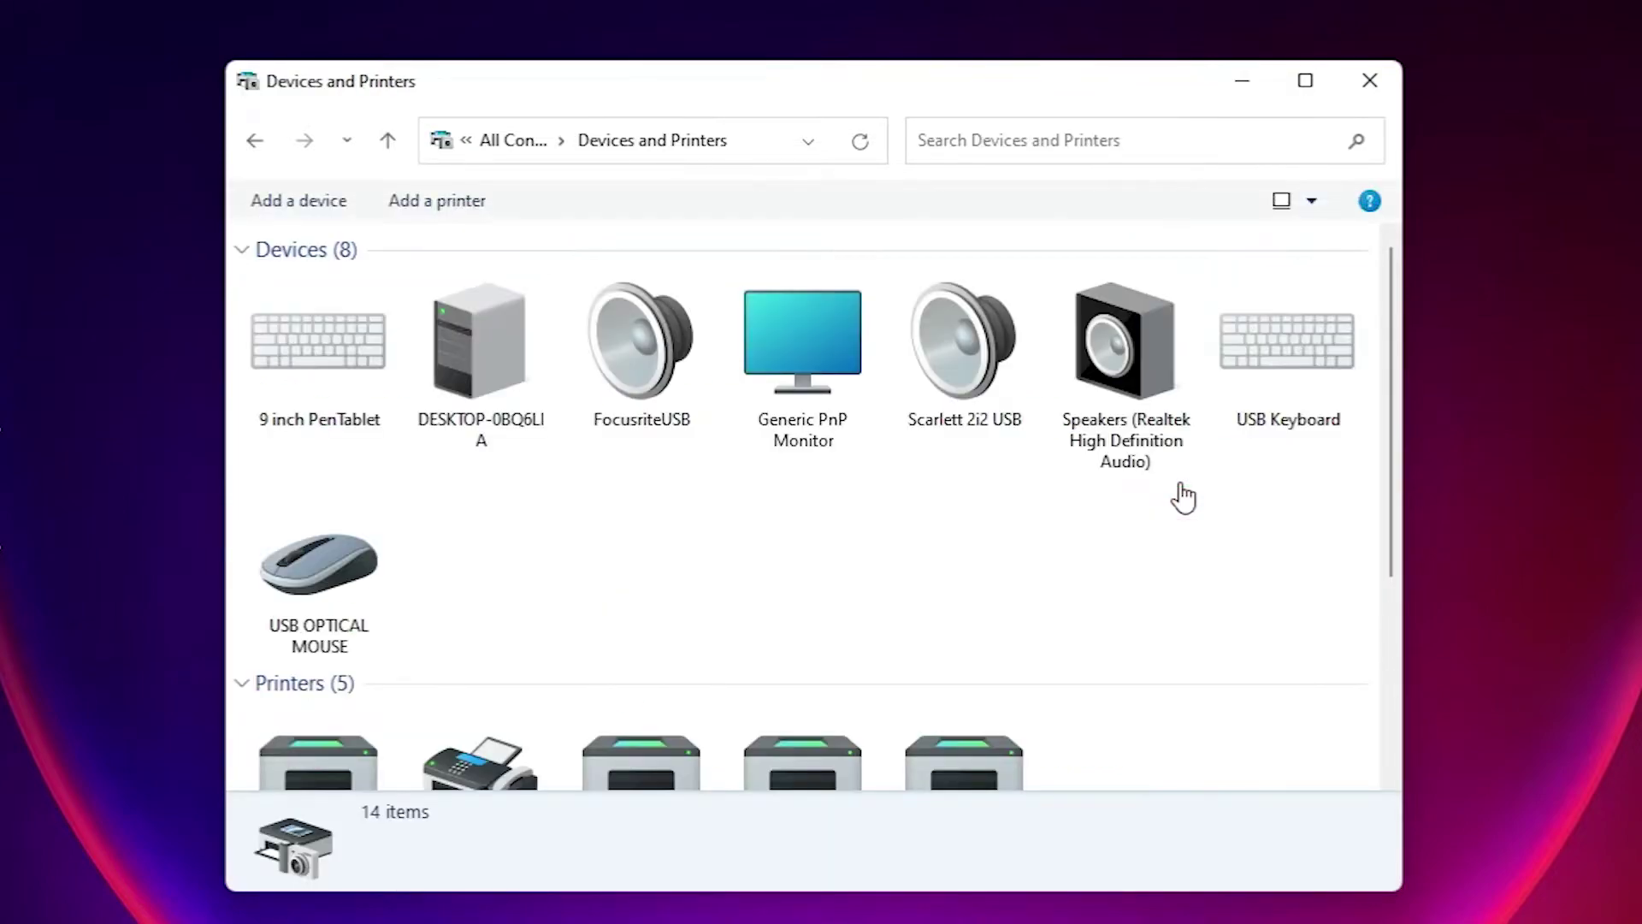
Start adding a printer that isn't listed, choosing to add a local or network printer with manual settings
left_click(369, 202)
left_click(1245, 81)
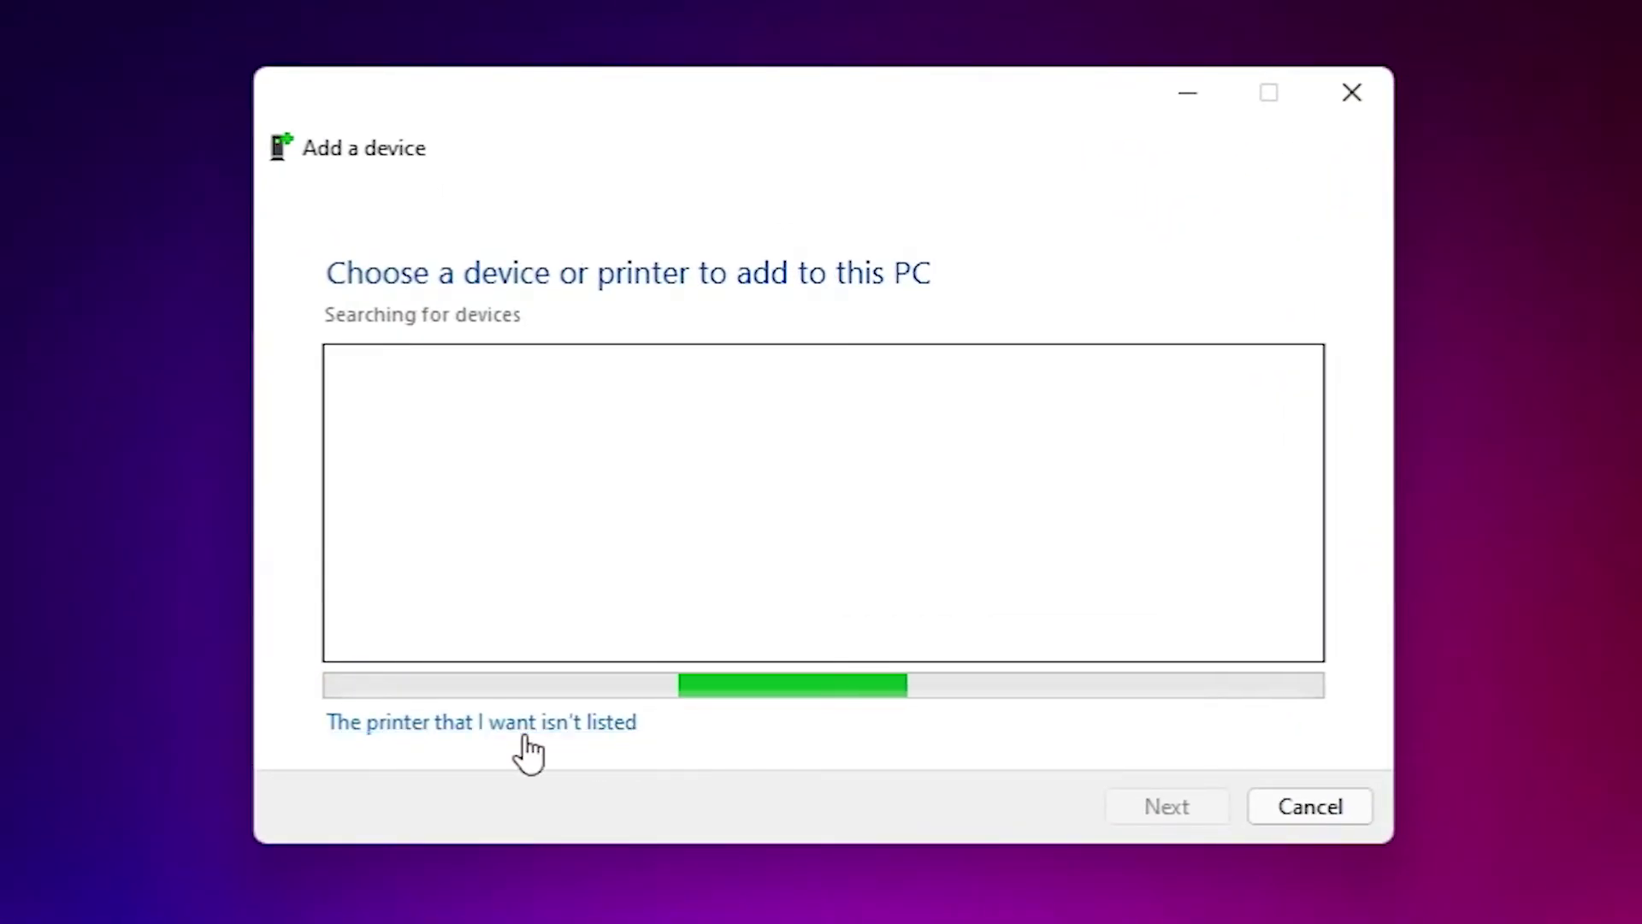
left_click(494, 728)
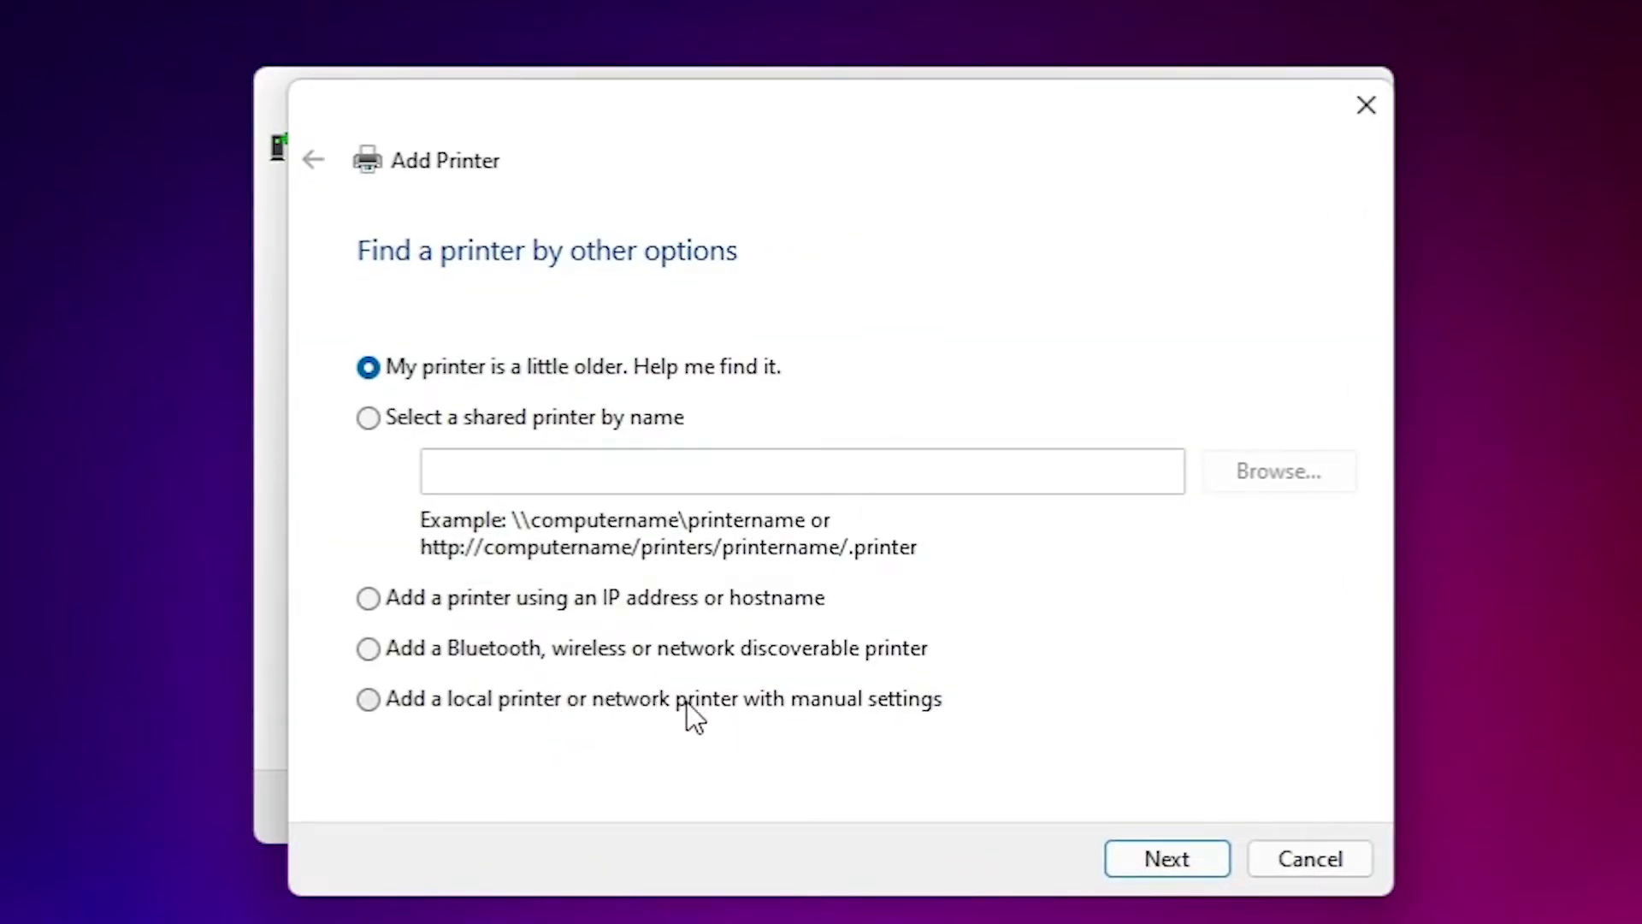
left_click(810, 703)
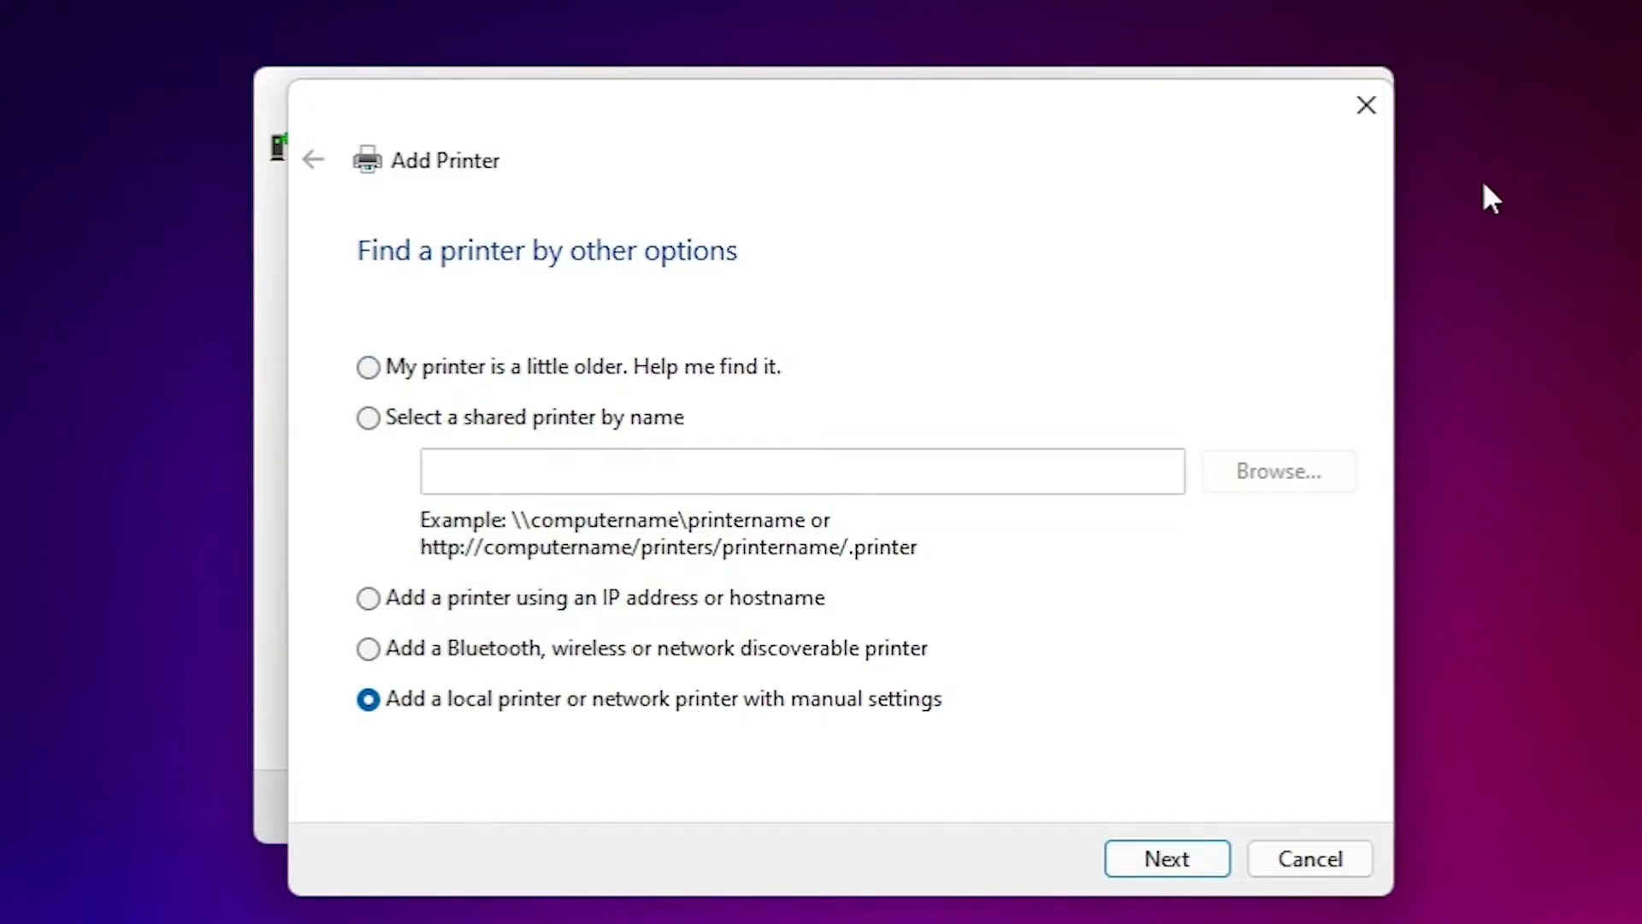
left_click(1223, 842)
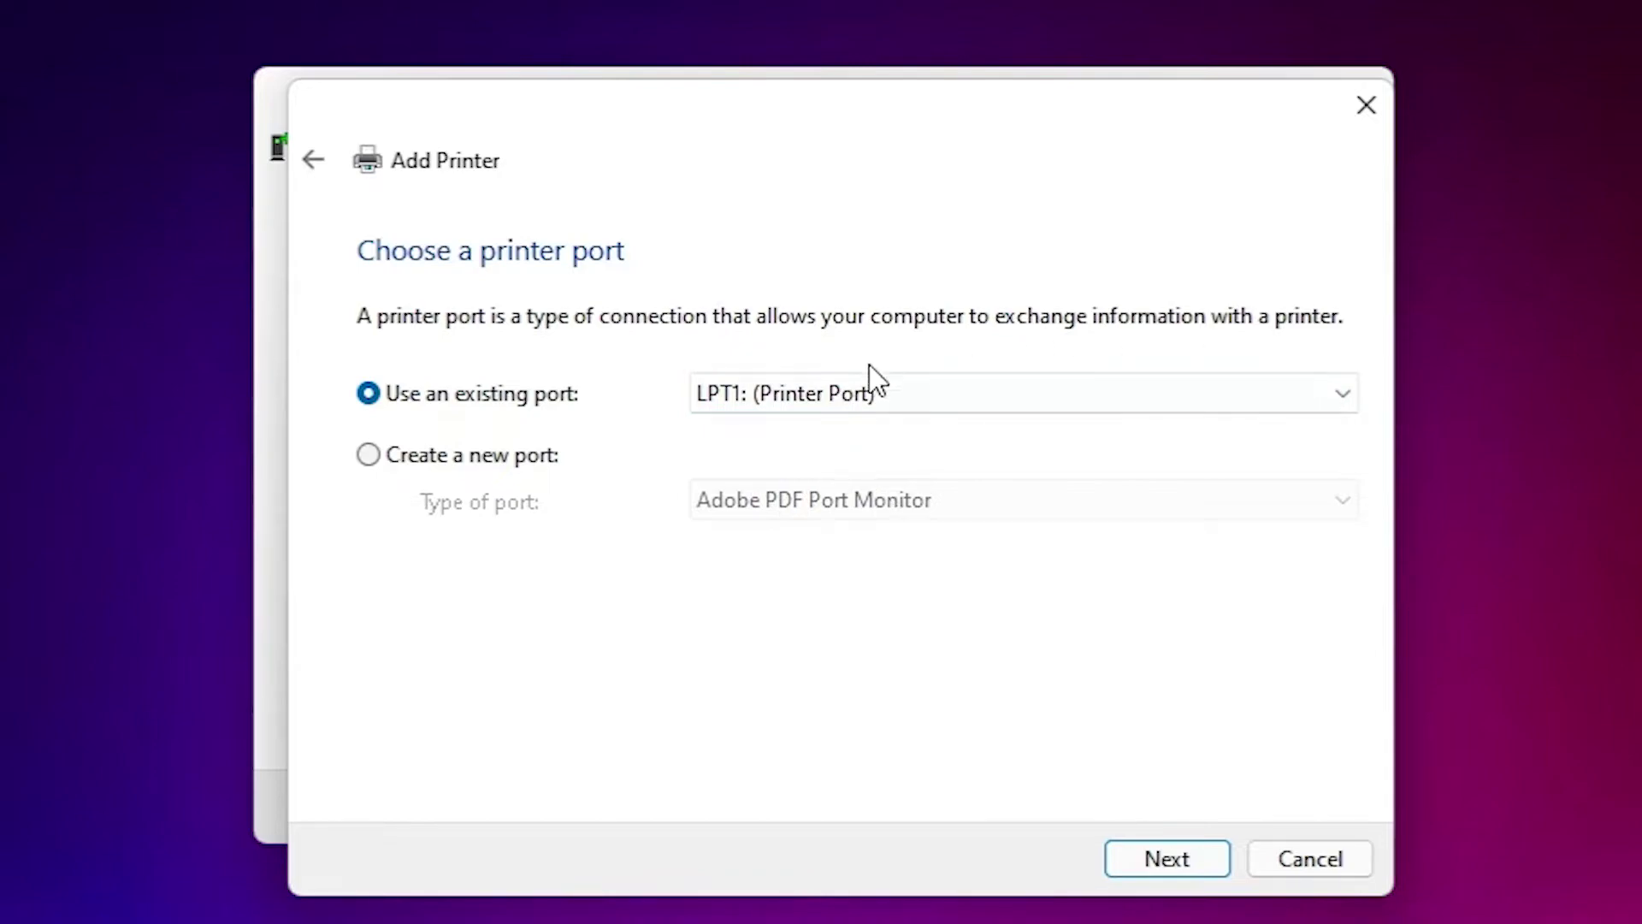
Use the existing port USB001 (Local Port) for the new printer and continue to the driver selection
left_click(888, 394)
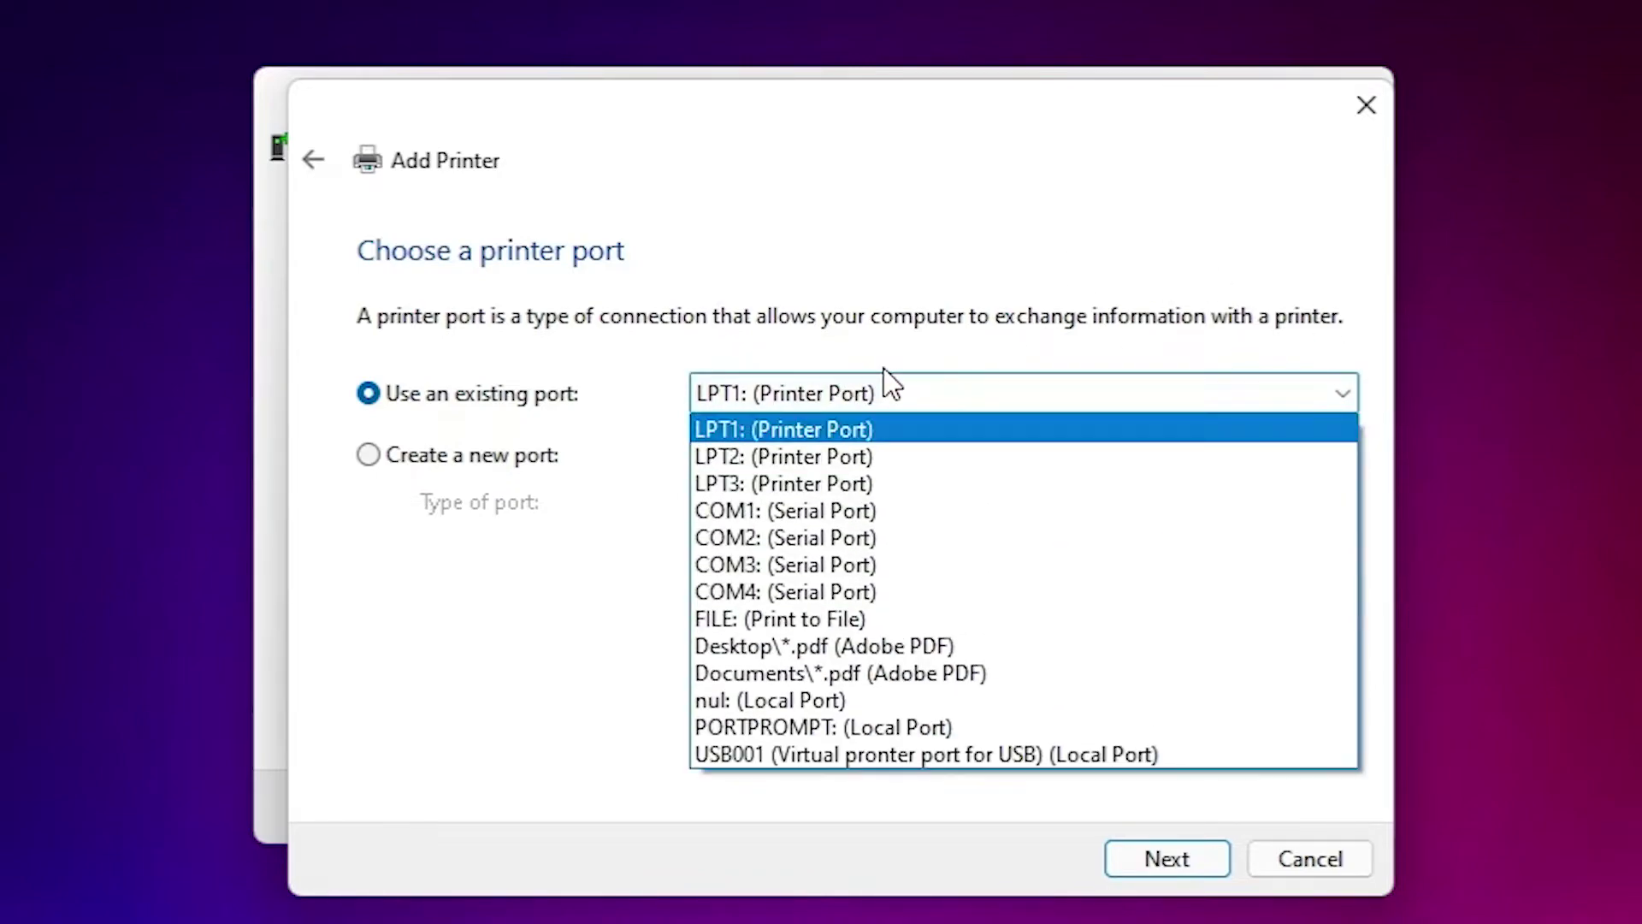
left_click(925, 761)
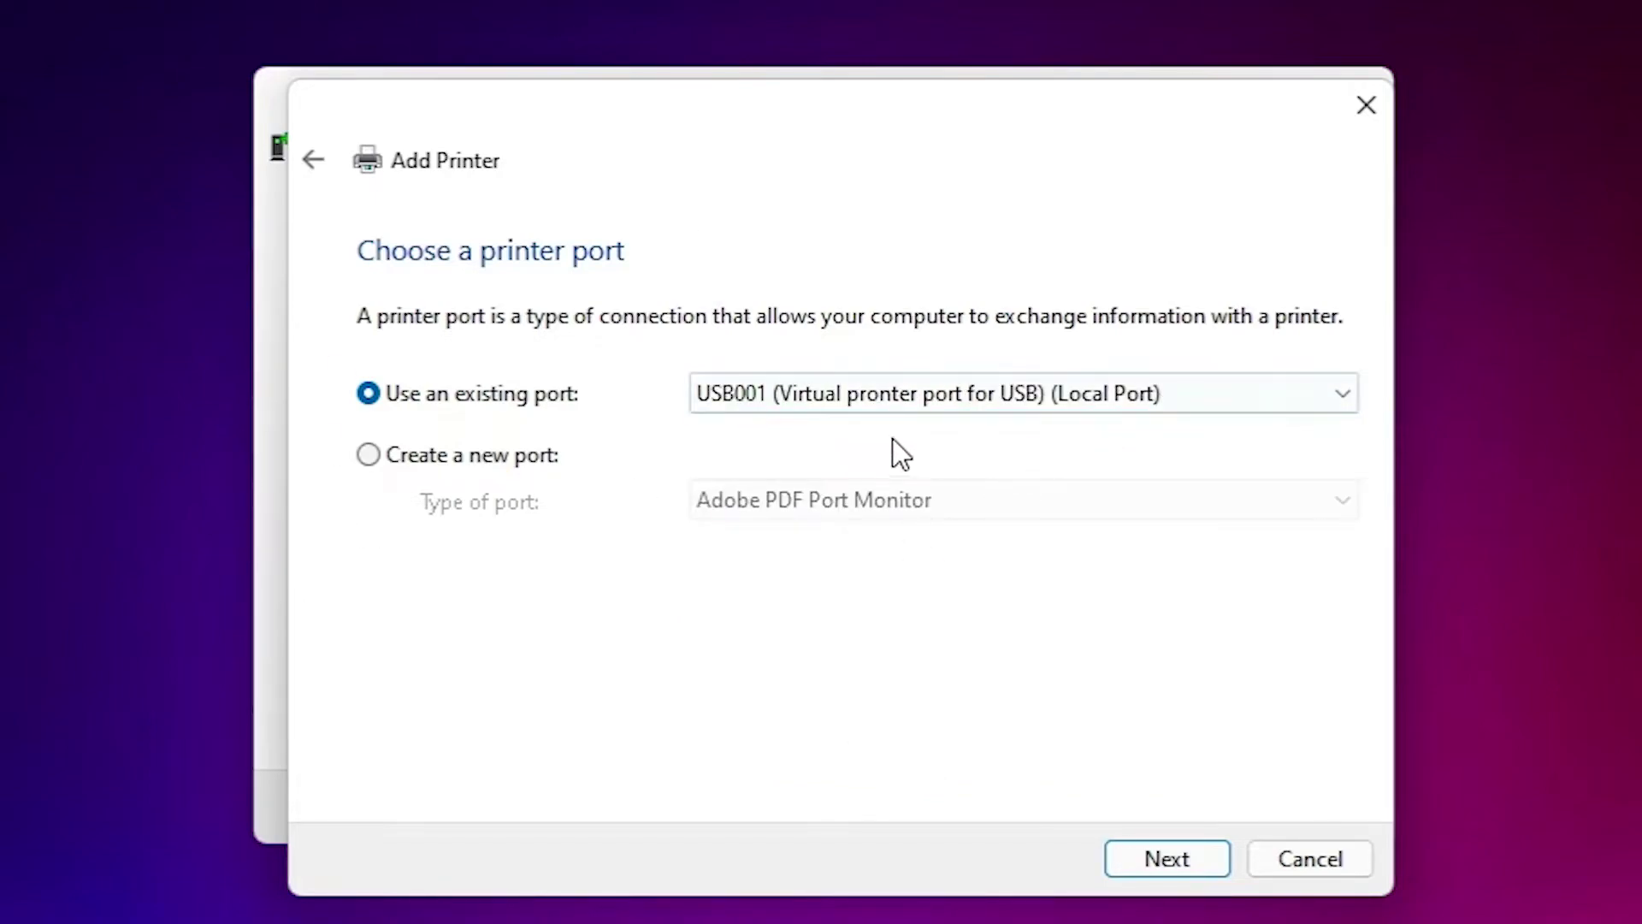
left_click(1177, 857)
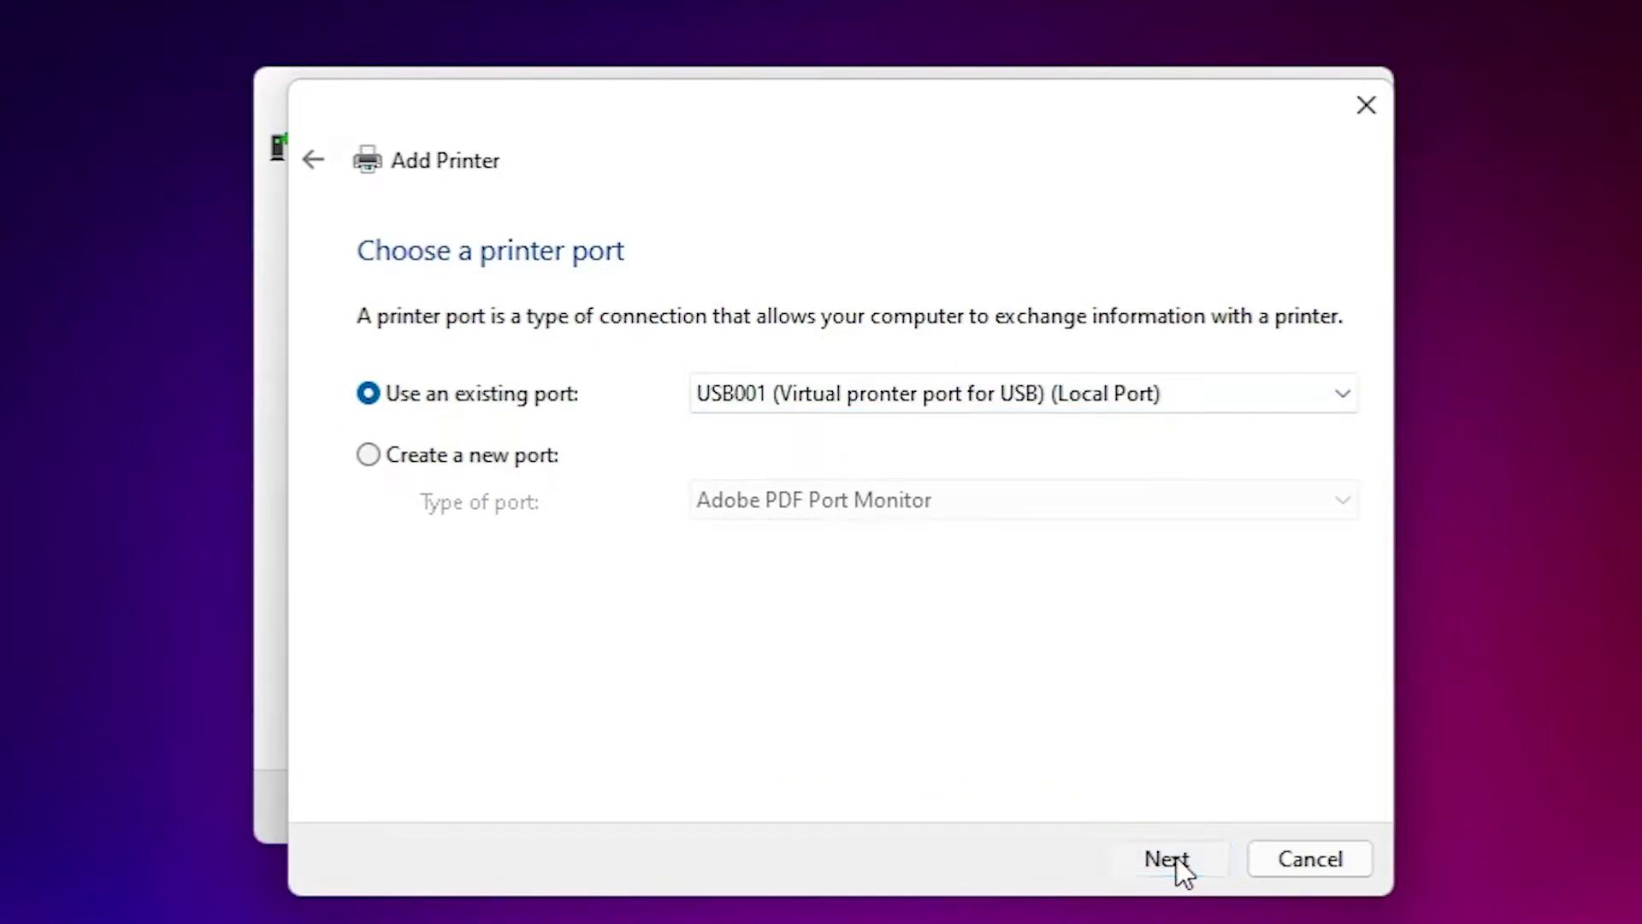
Load the driver from disk, using agmcrdrv.inf in the LJM1005_Full_Solution folder on the Desktop as the manufacturer's file
left_click(1325, 741)
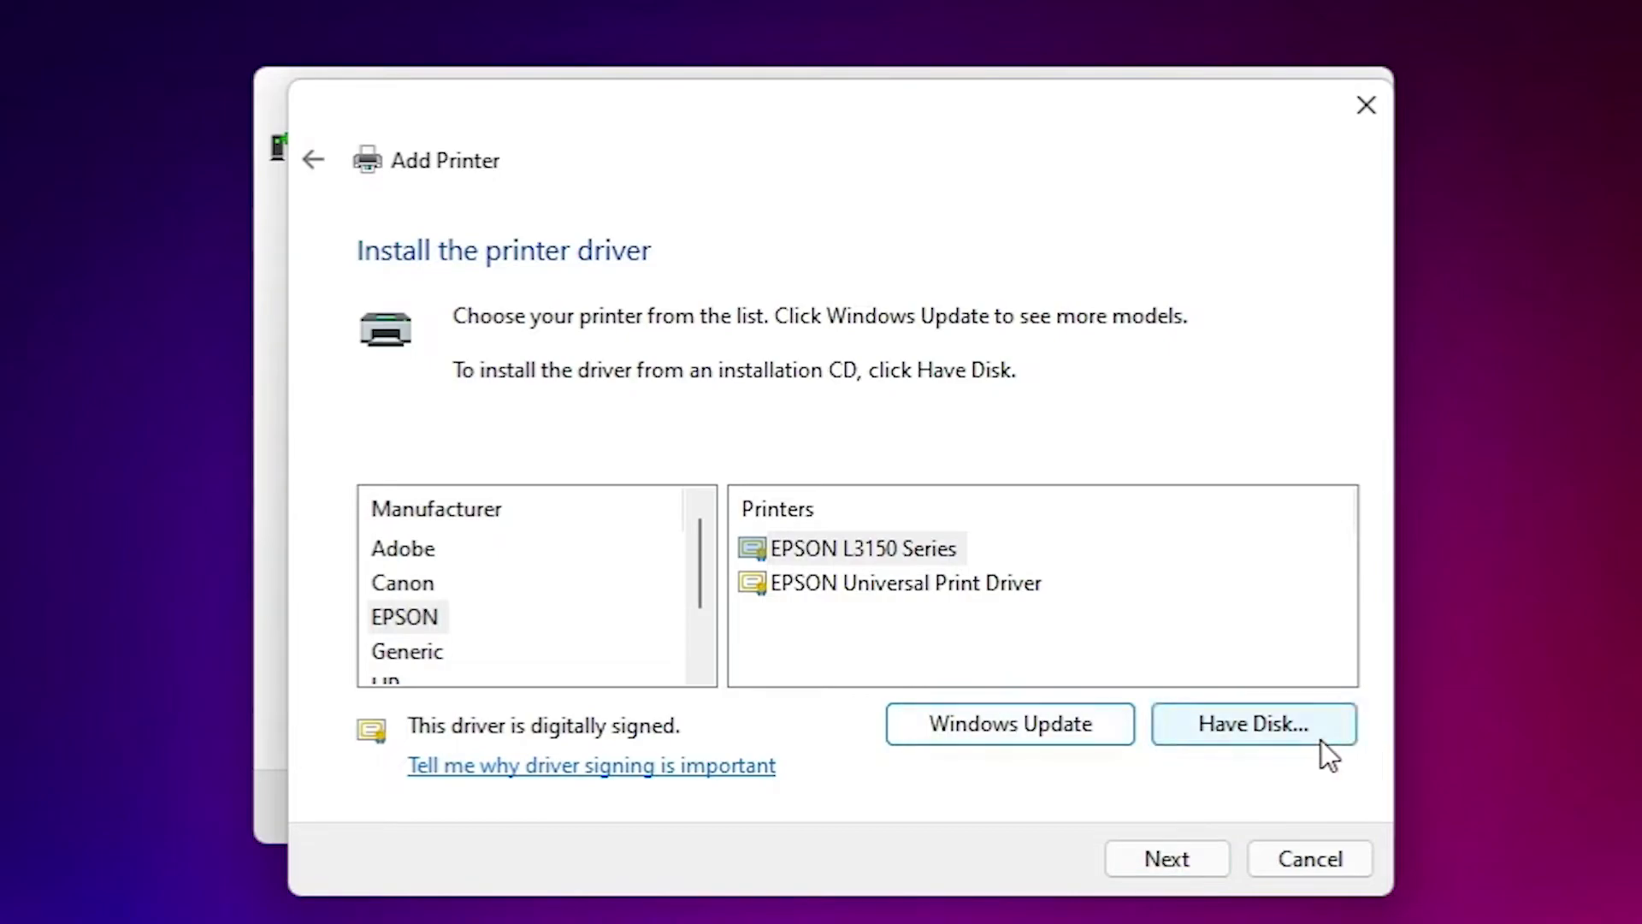
left_click(1135, 671)
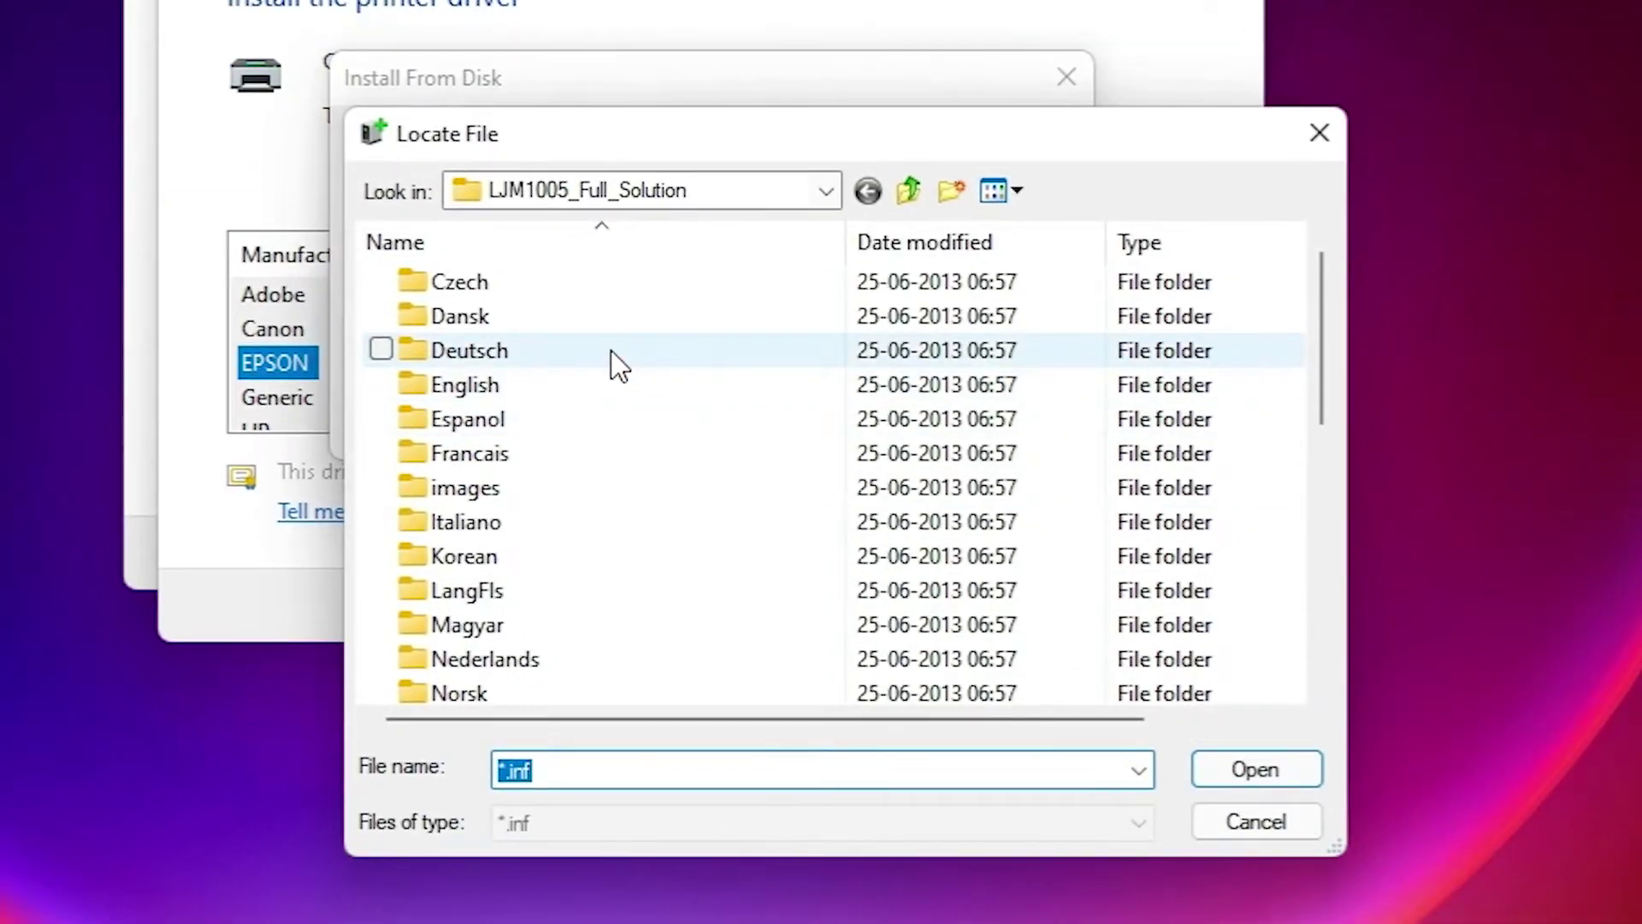
left_click(756, 190)
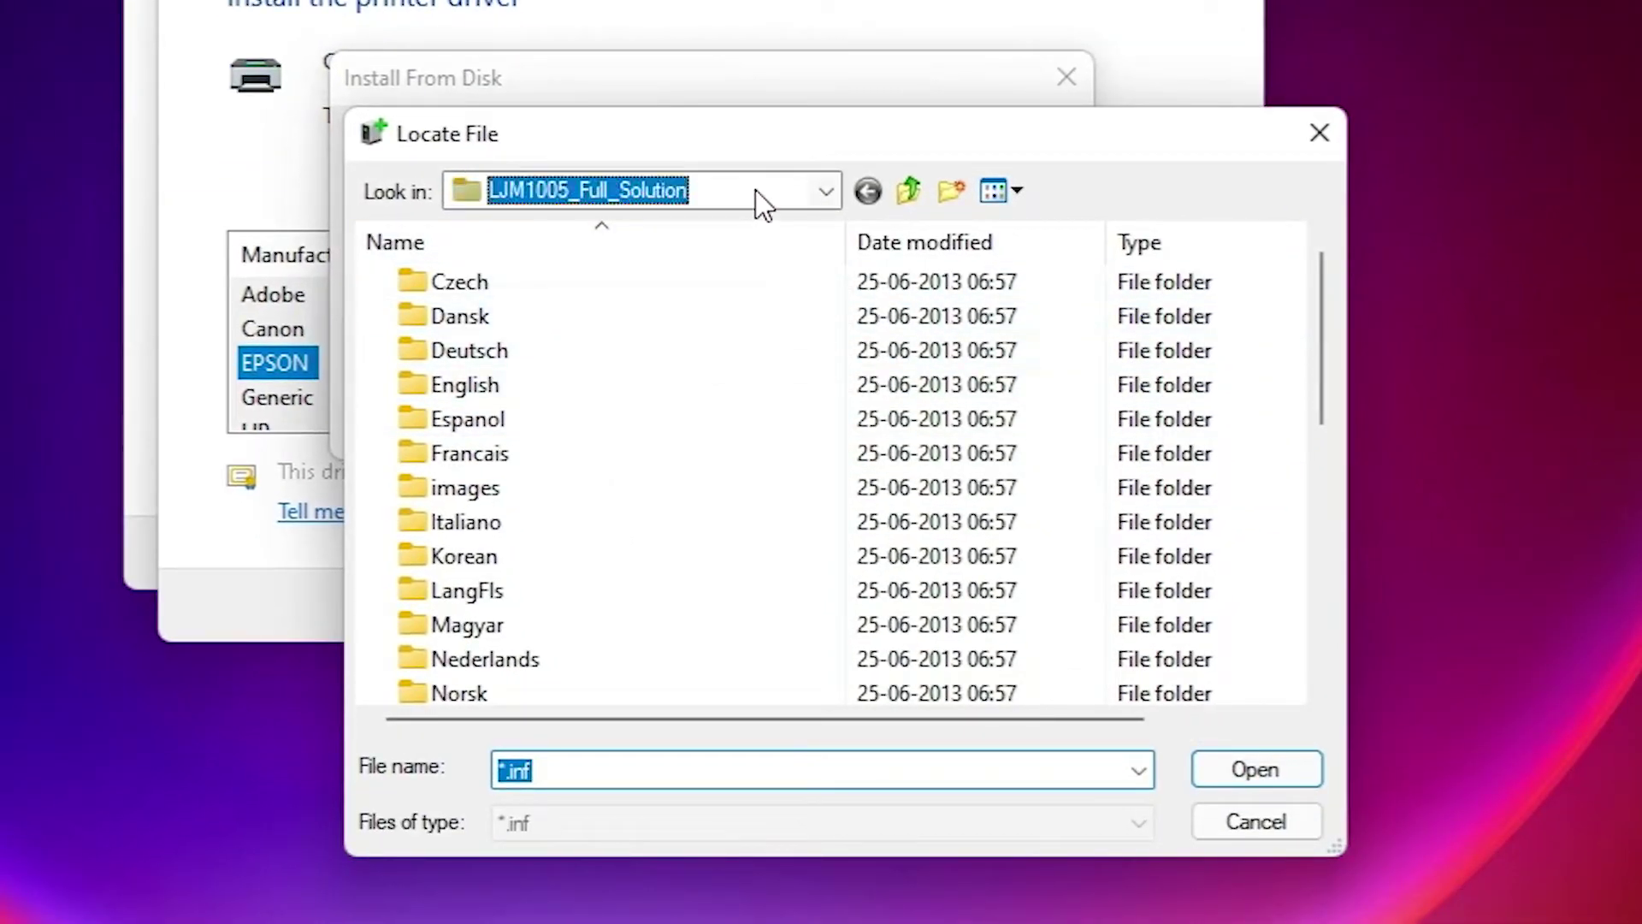
left_click(520, 254)
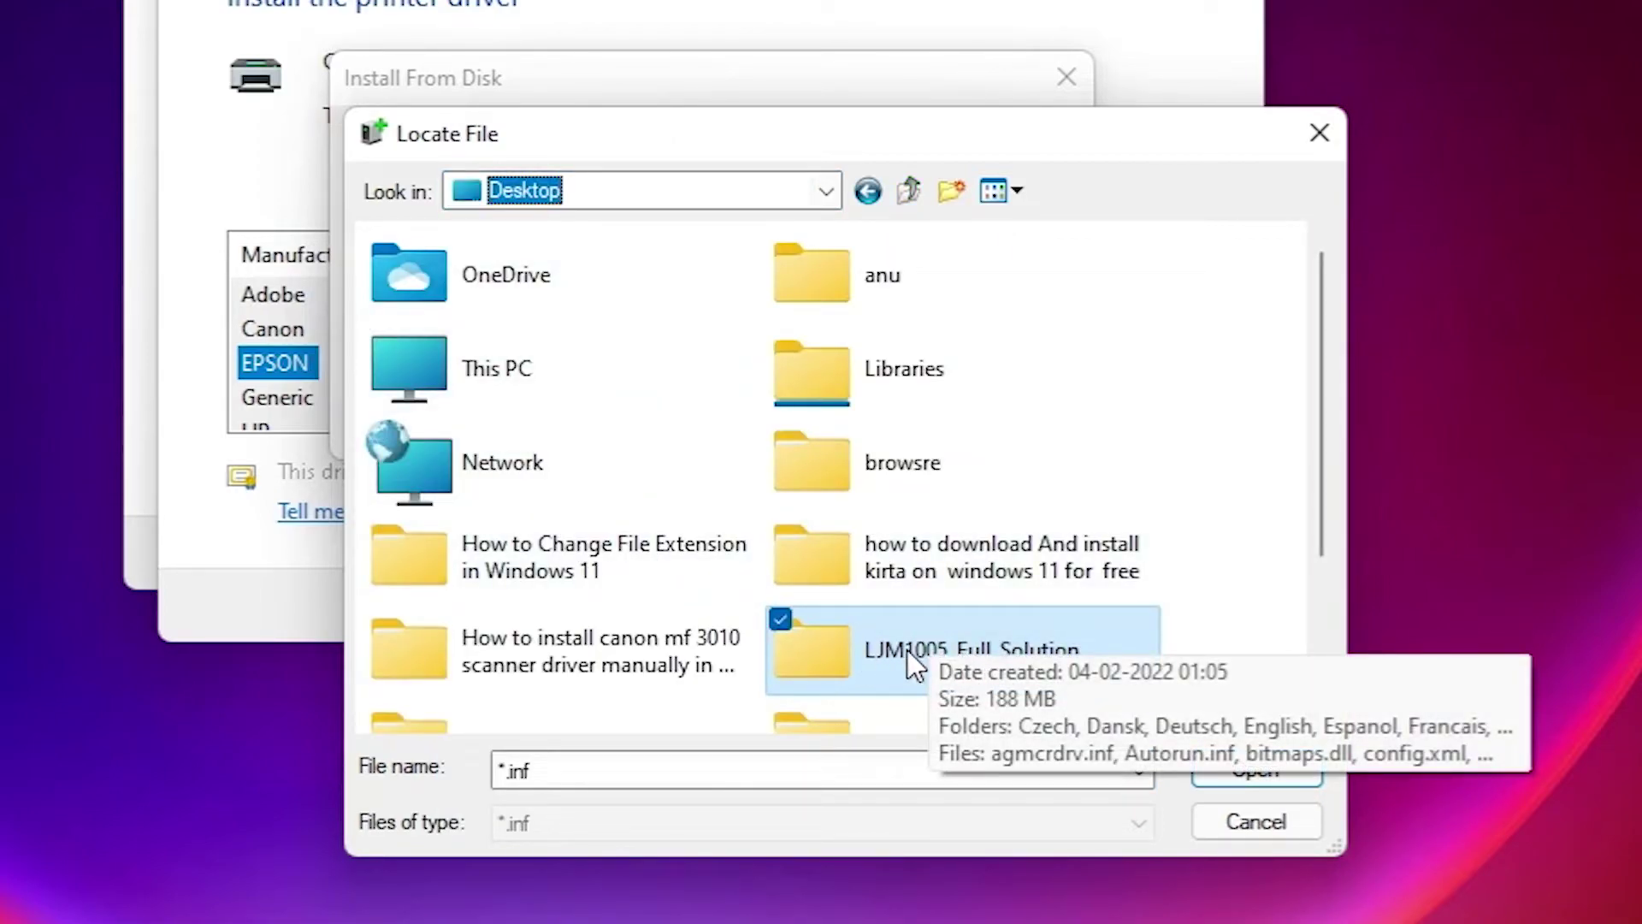
left_click(1024, 652)
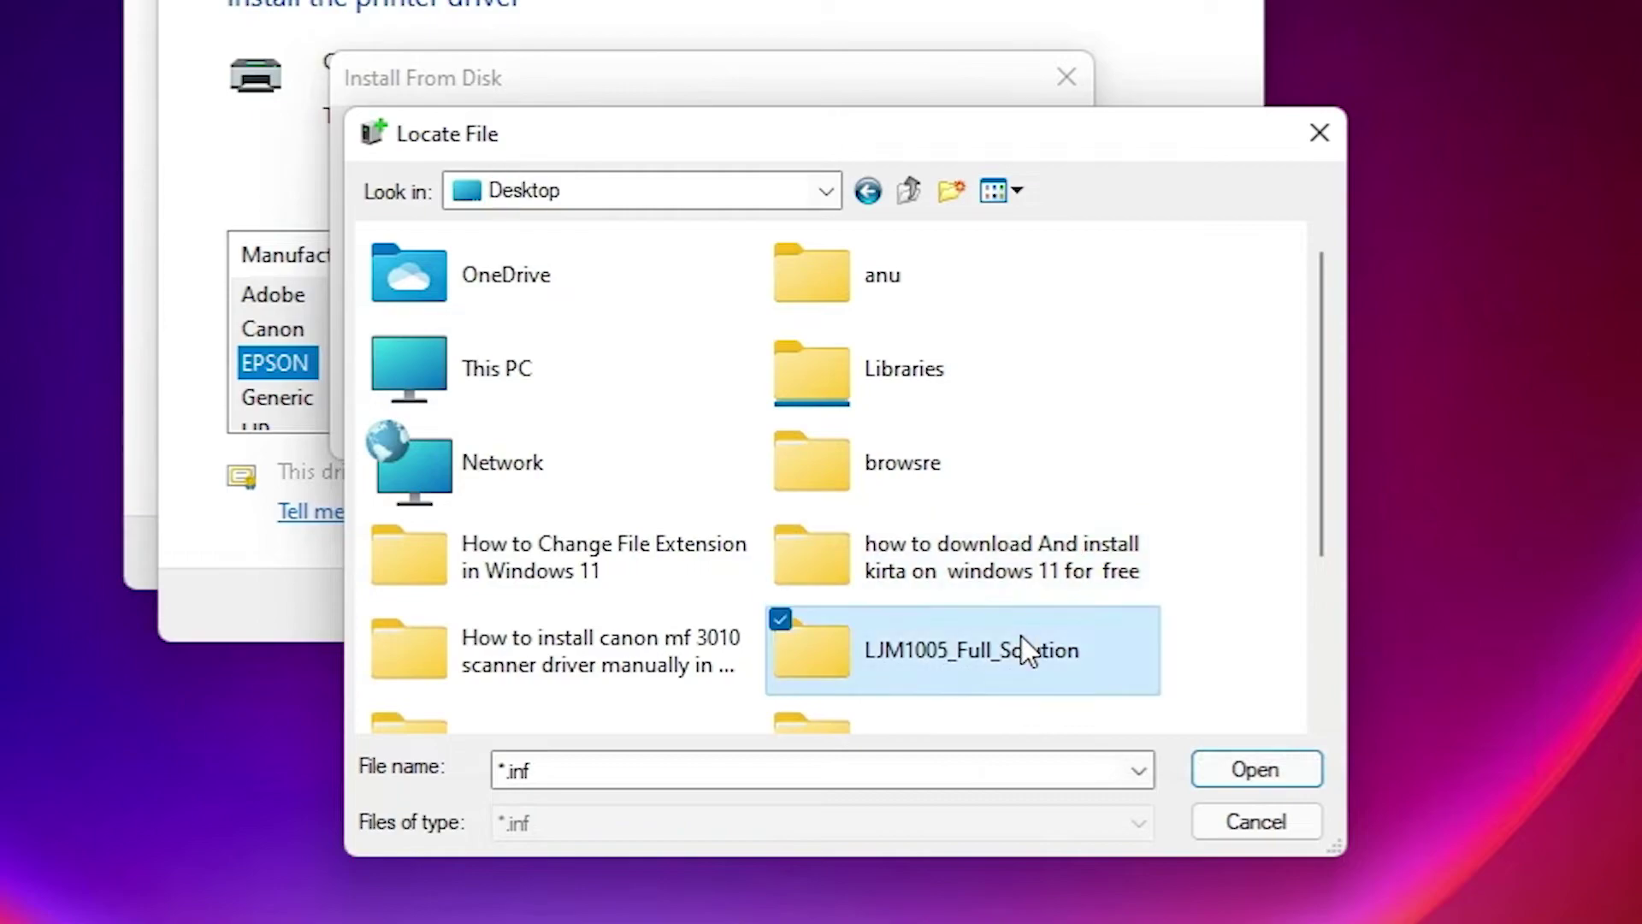
double_click(1021, 650)
scroll(997, 631, "down", 6)
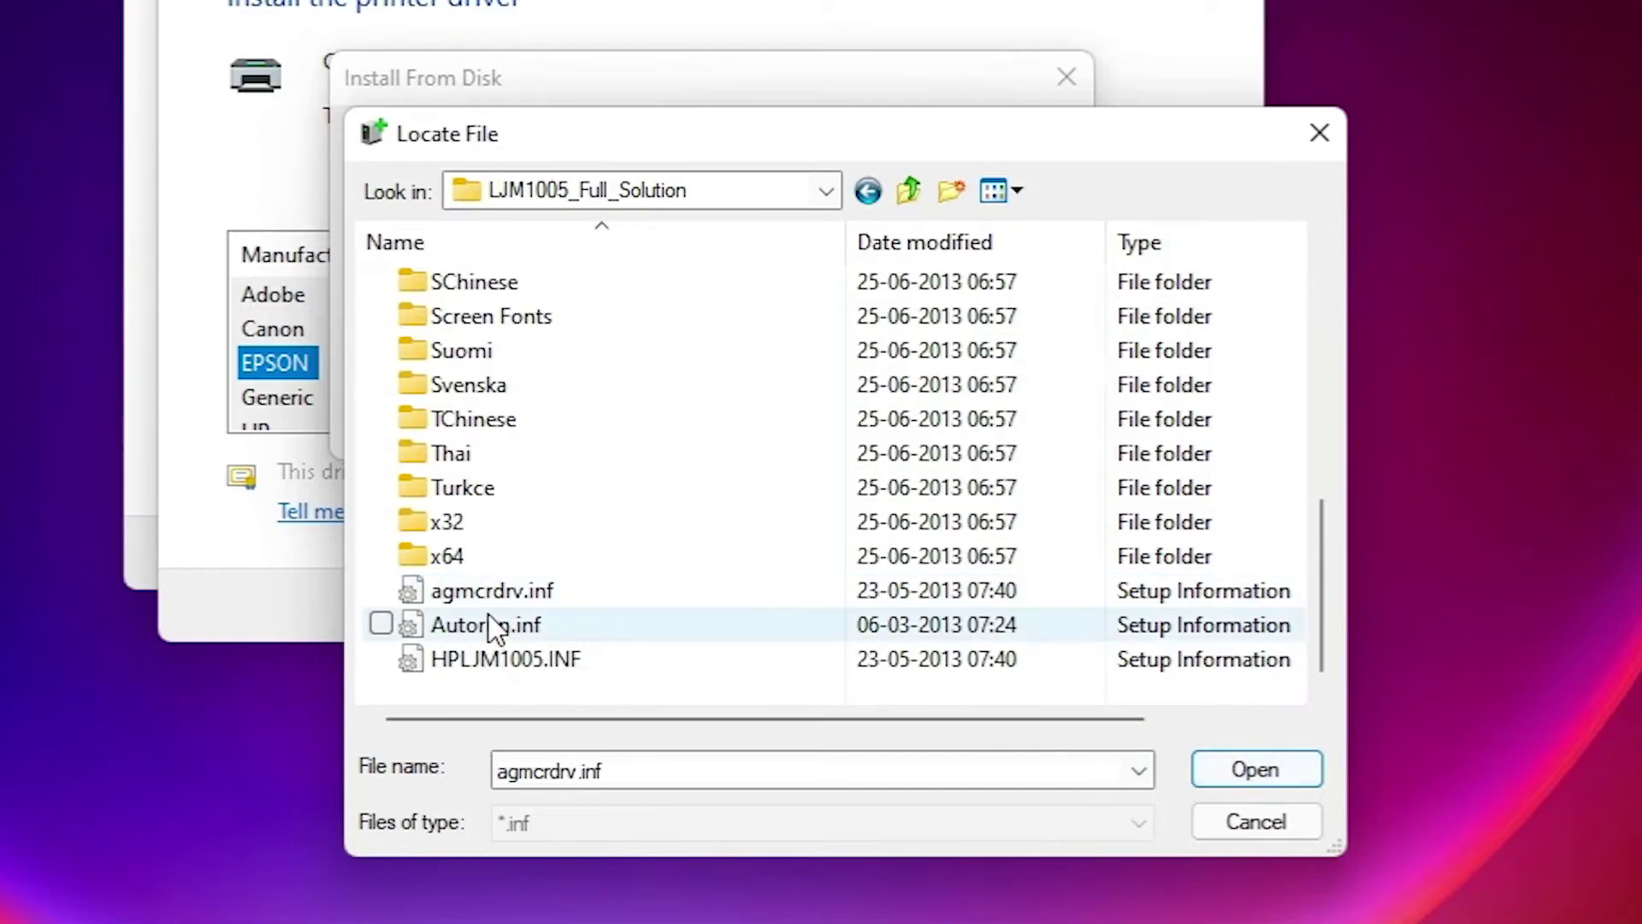
left_click(1235, 783)
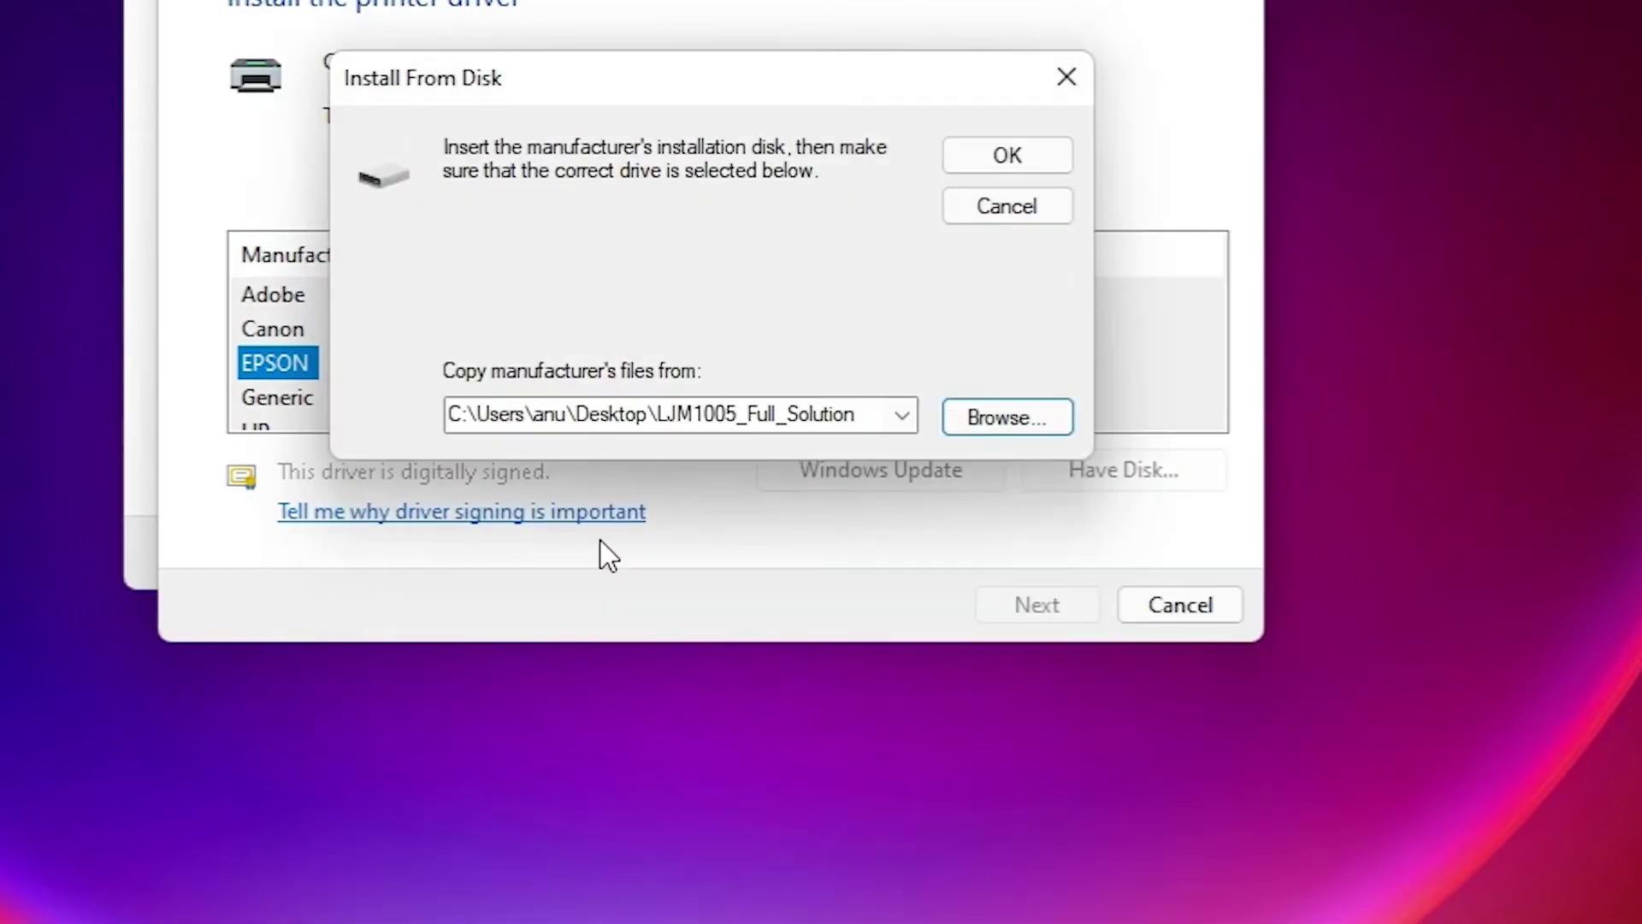
left_click(1007, 161)
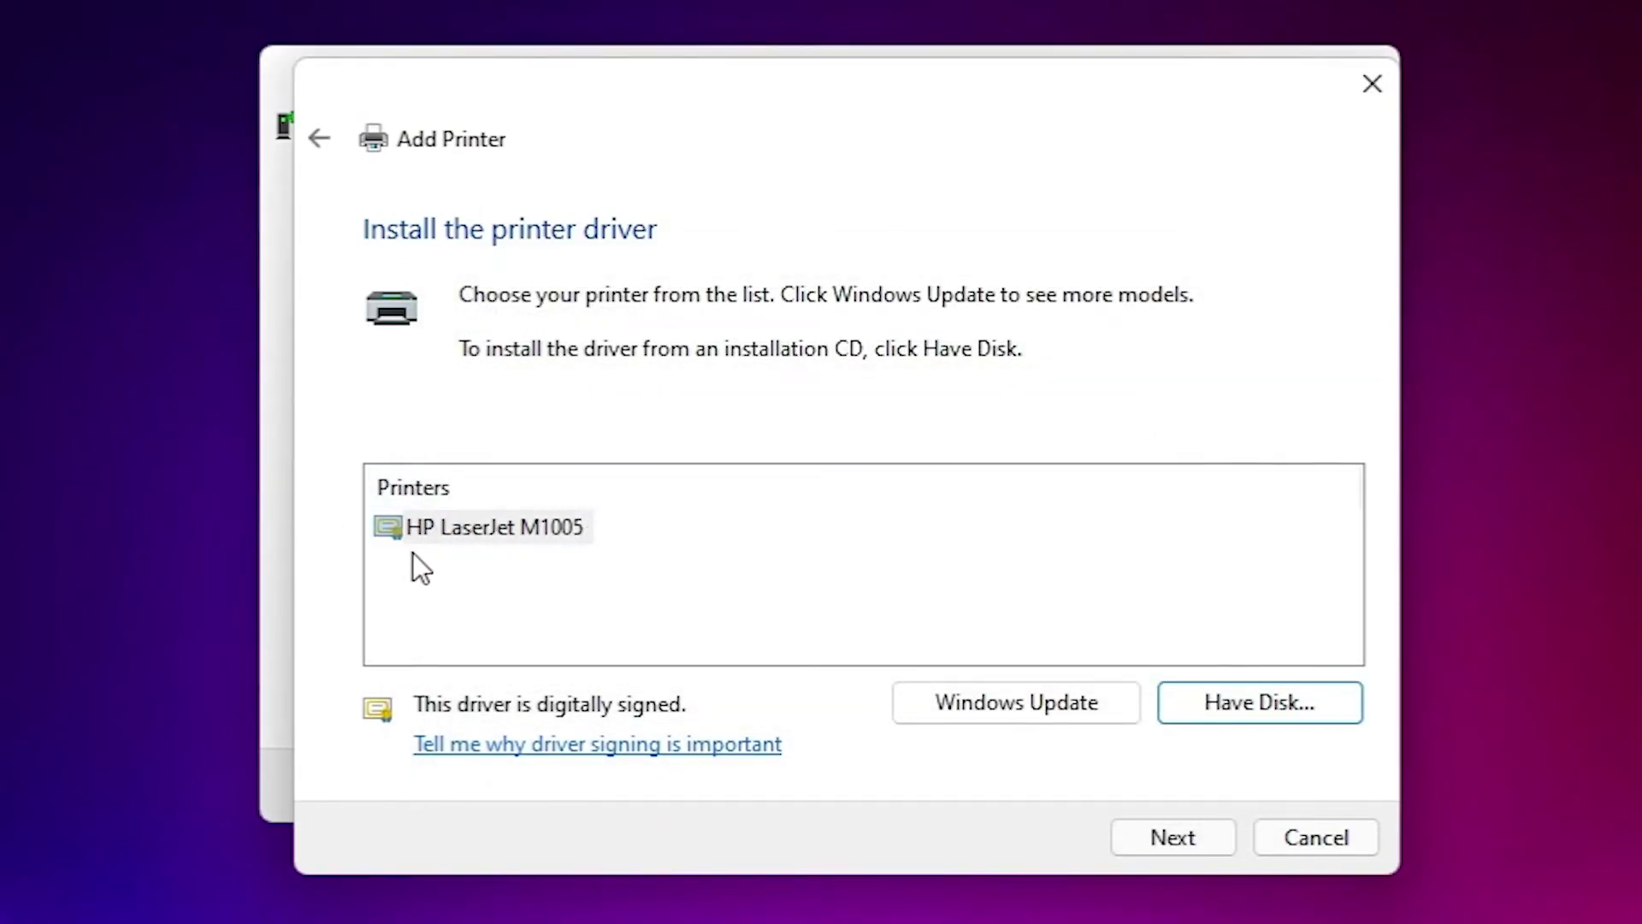
Install the HP LaserJet M1005 driver from the printer list and finish adding the printer without printing a test page
left_click(574, 537)
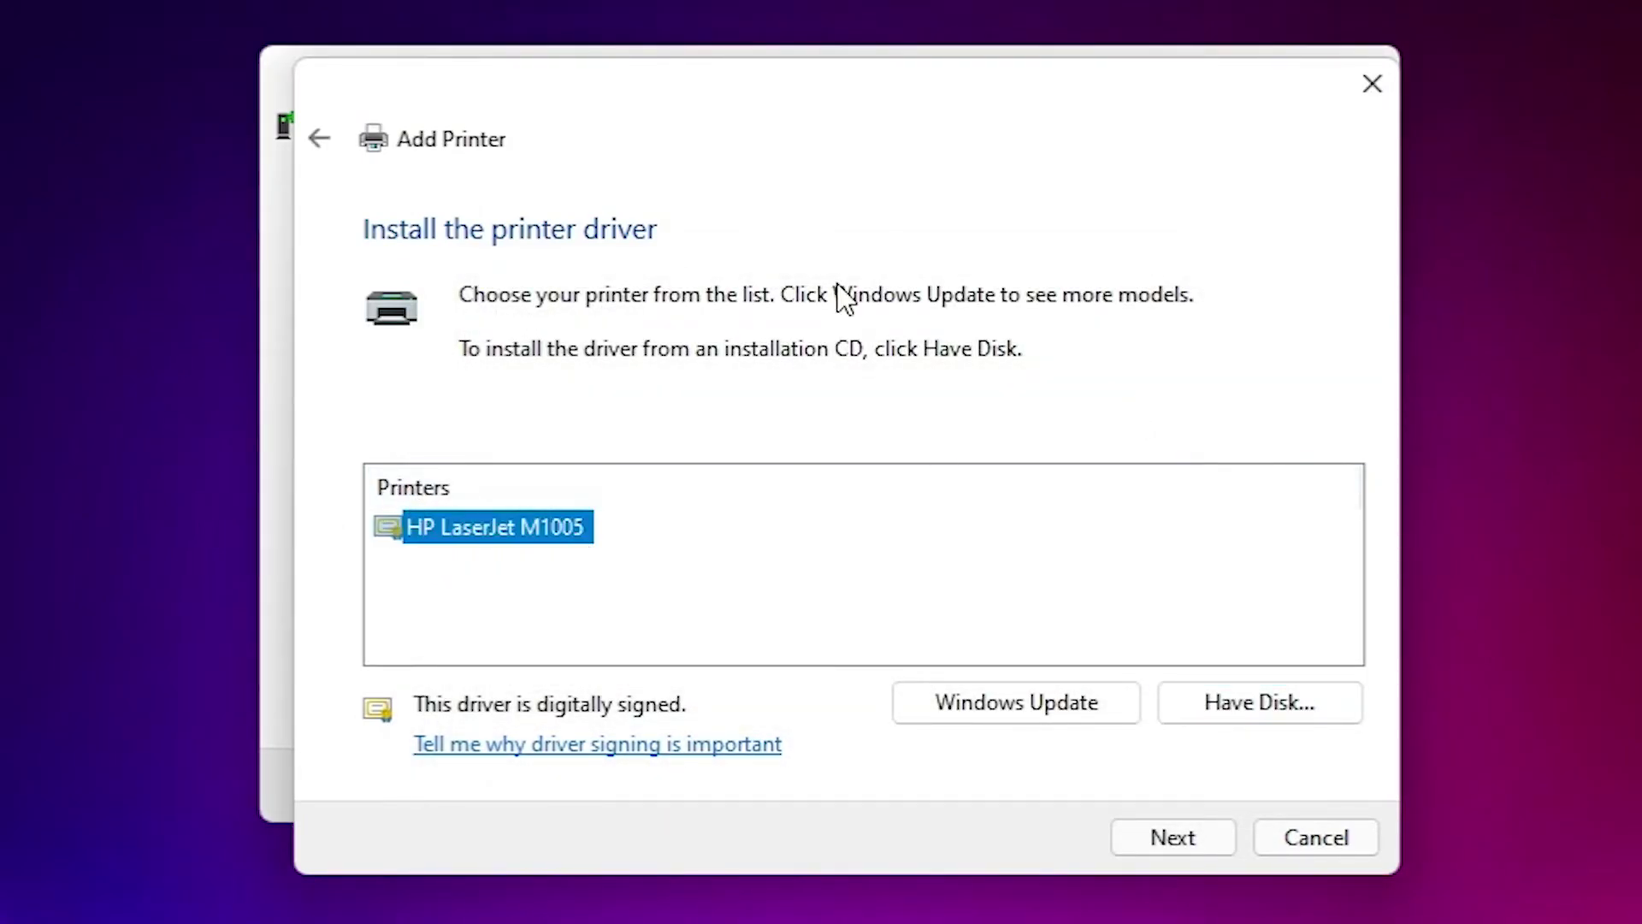
left_click(1192, 832)
left_click(1193, 829)
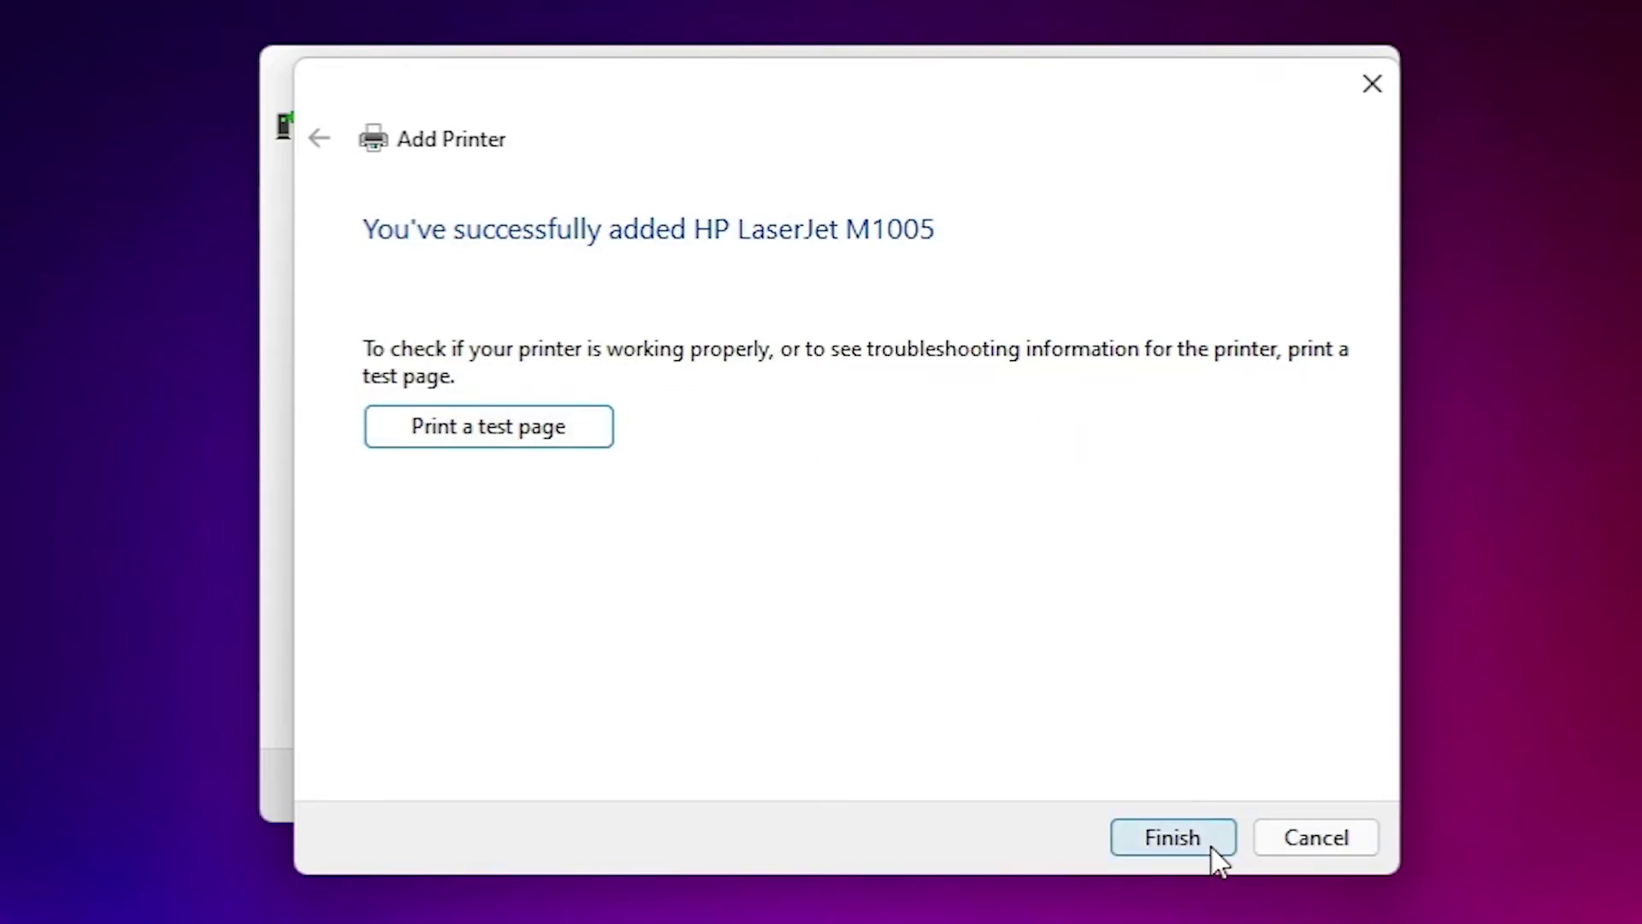
left_click(1211, 849)
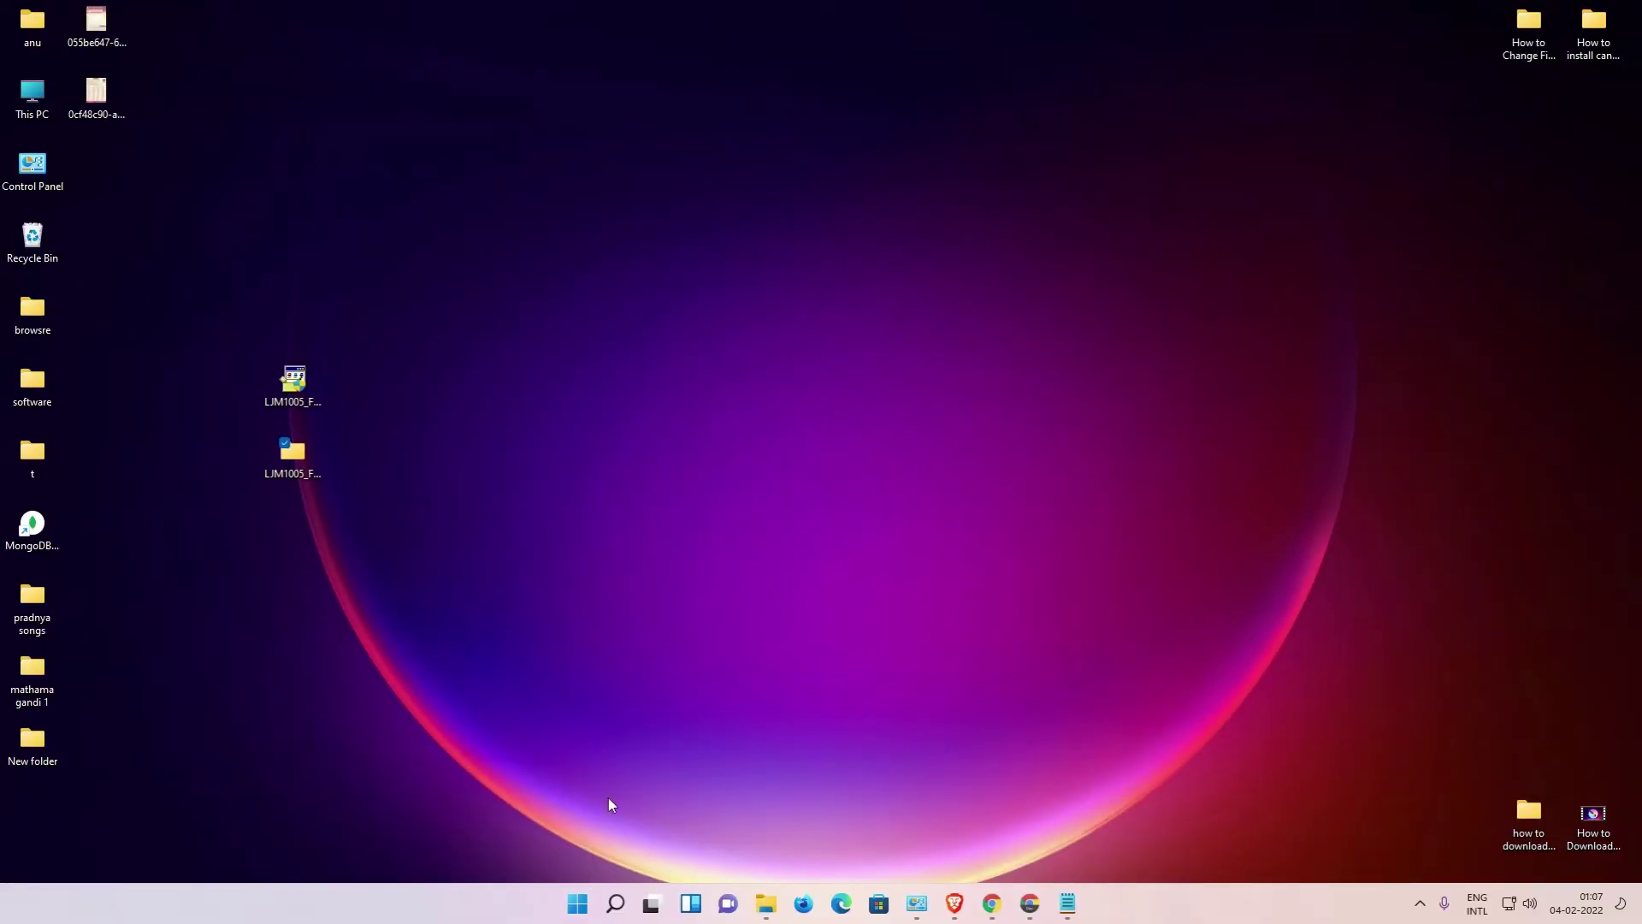
Find Control Panel through Windows search, go to Devices and Printers, and select the HP LaserJet M1005 to check it
left_click(578, 905)
type("co")
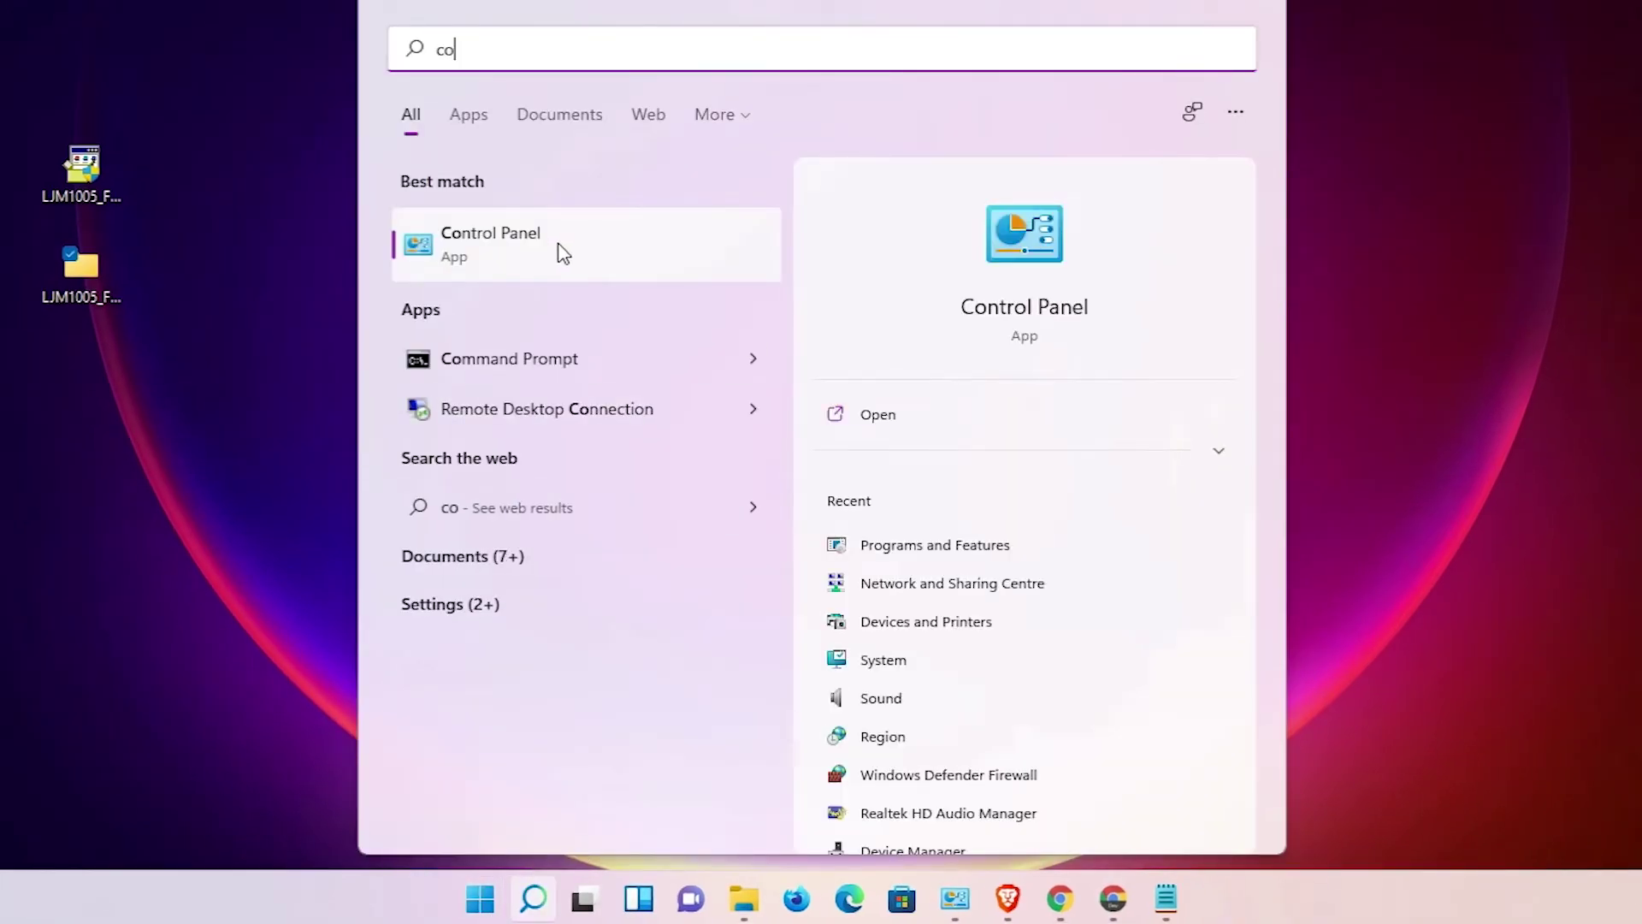
left_click(562, 253)
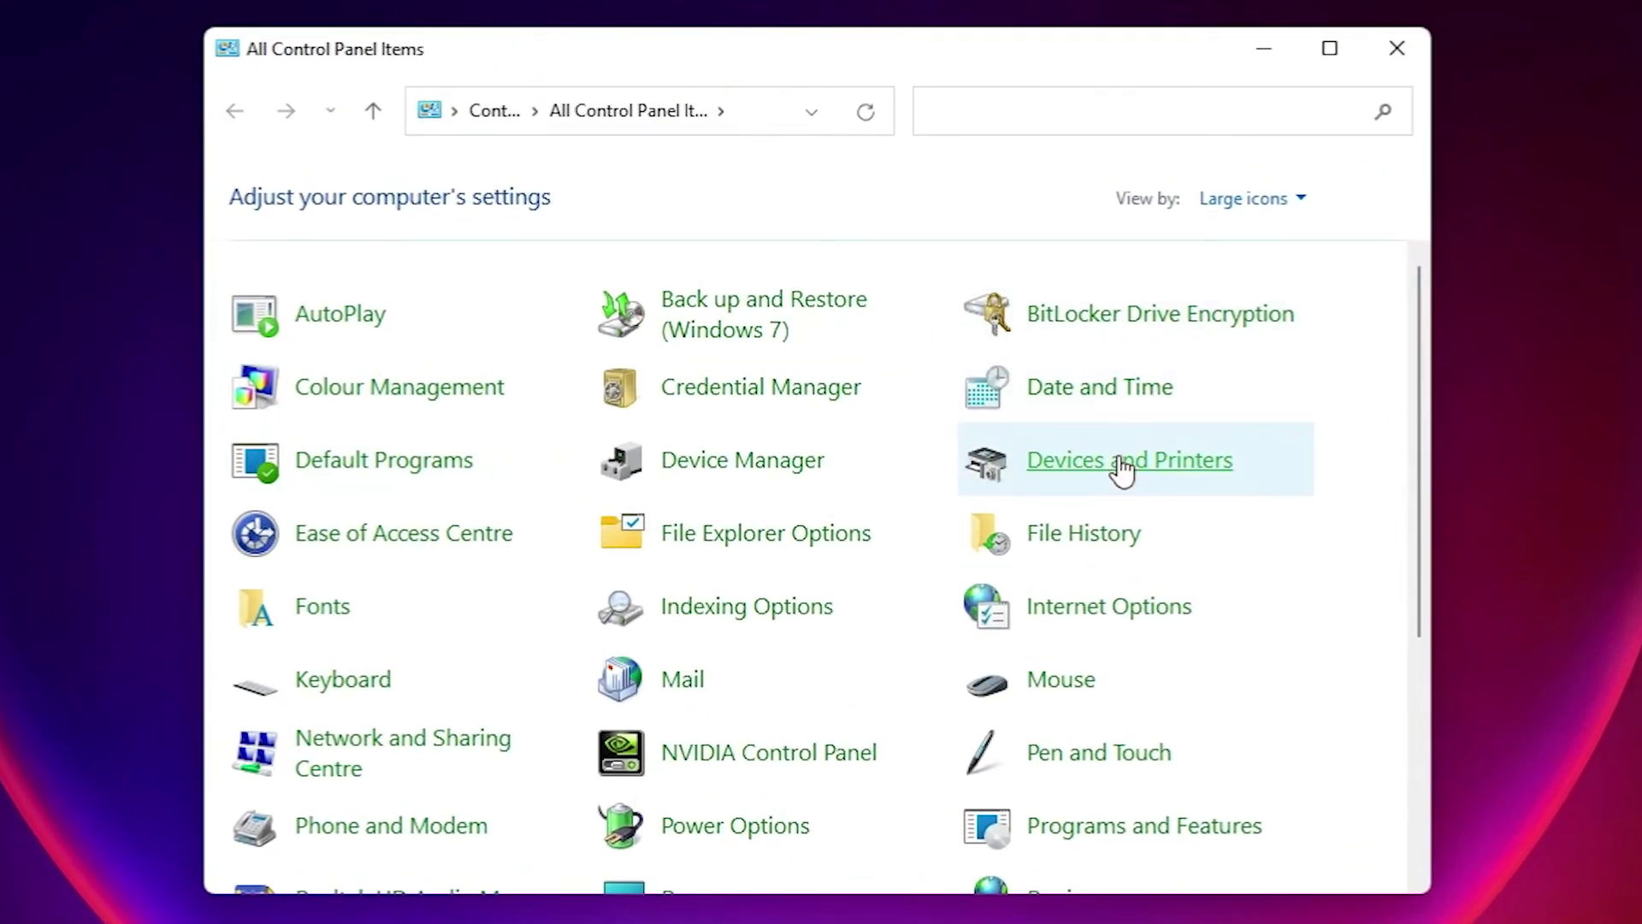
left_click(1122, 467)
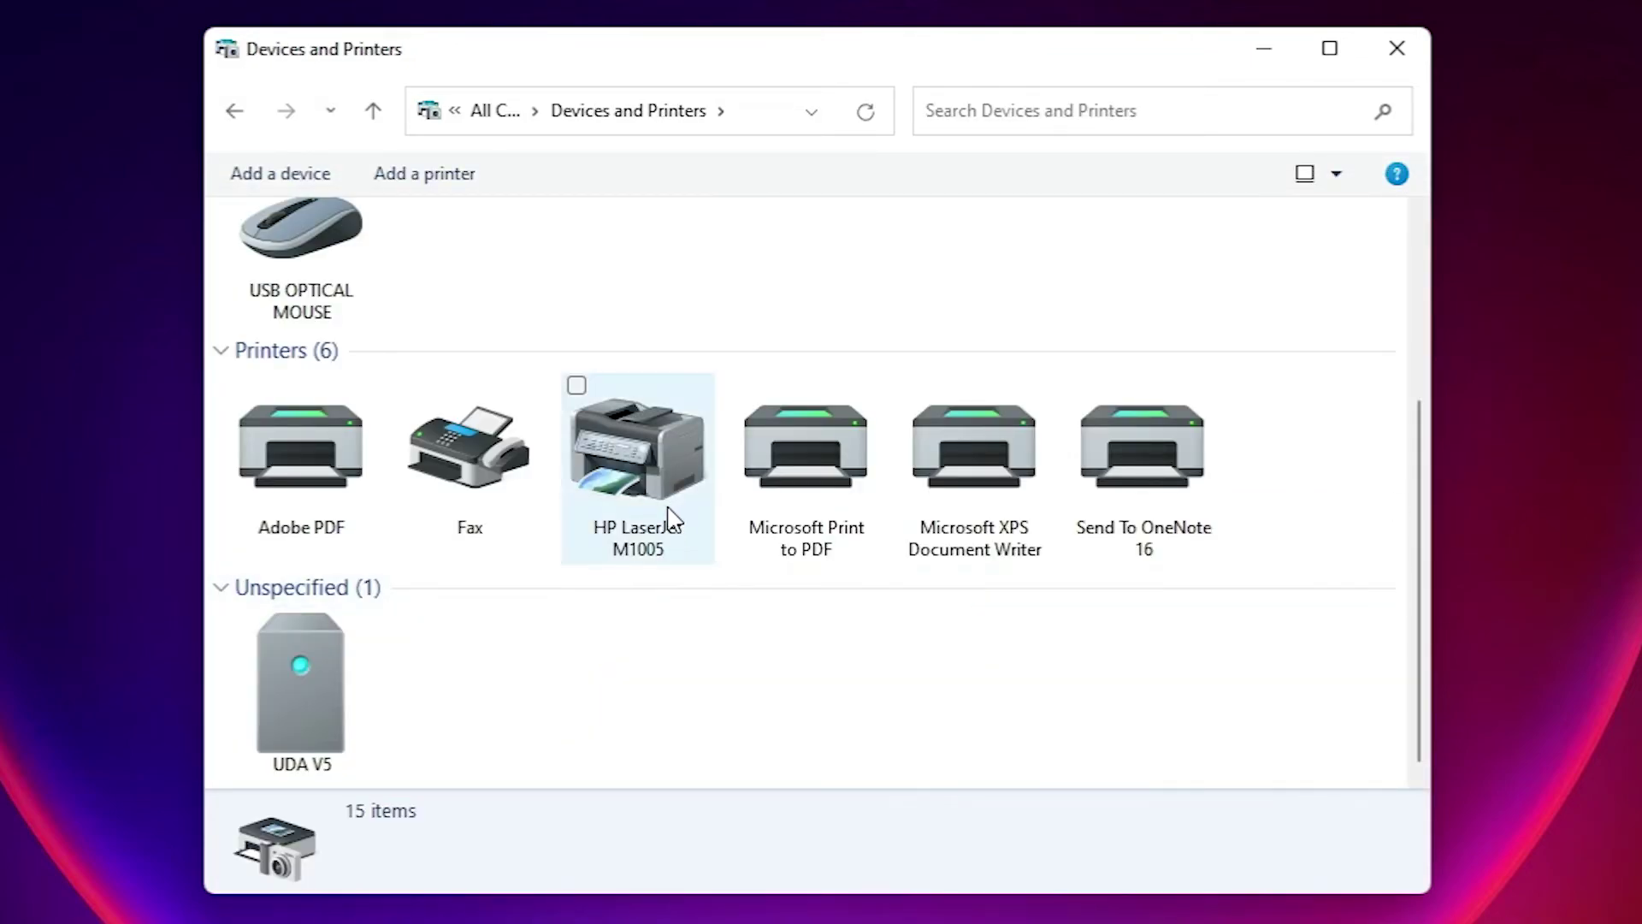
left_click(663, 568)
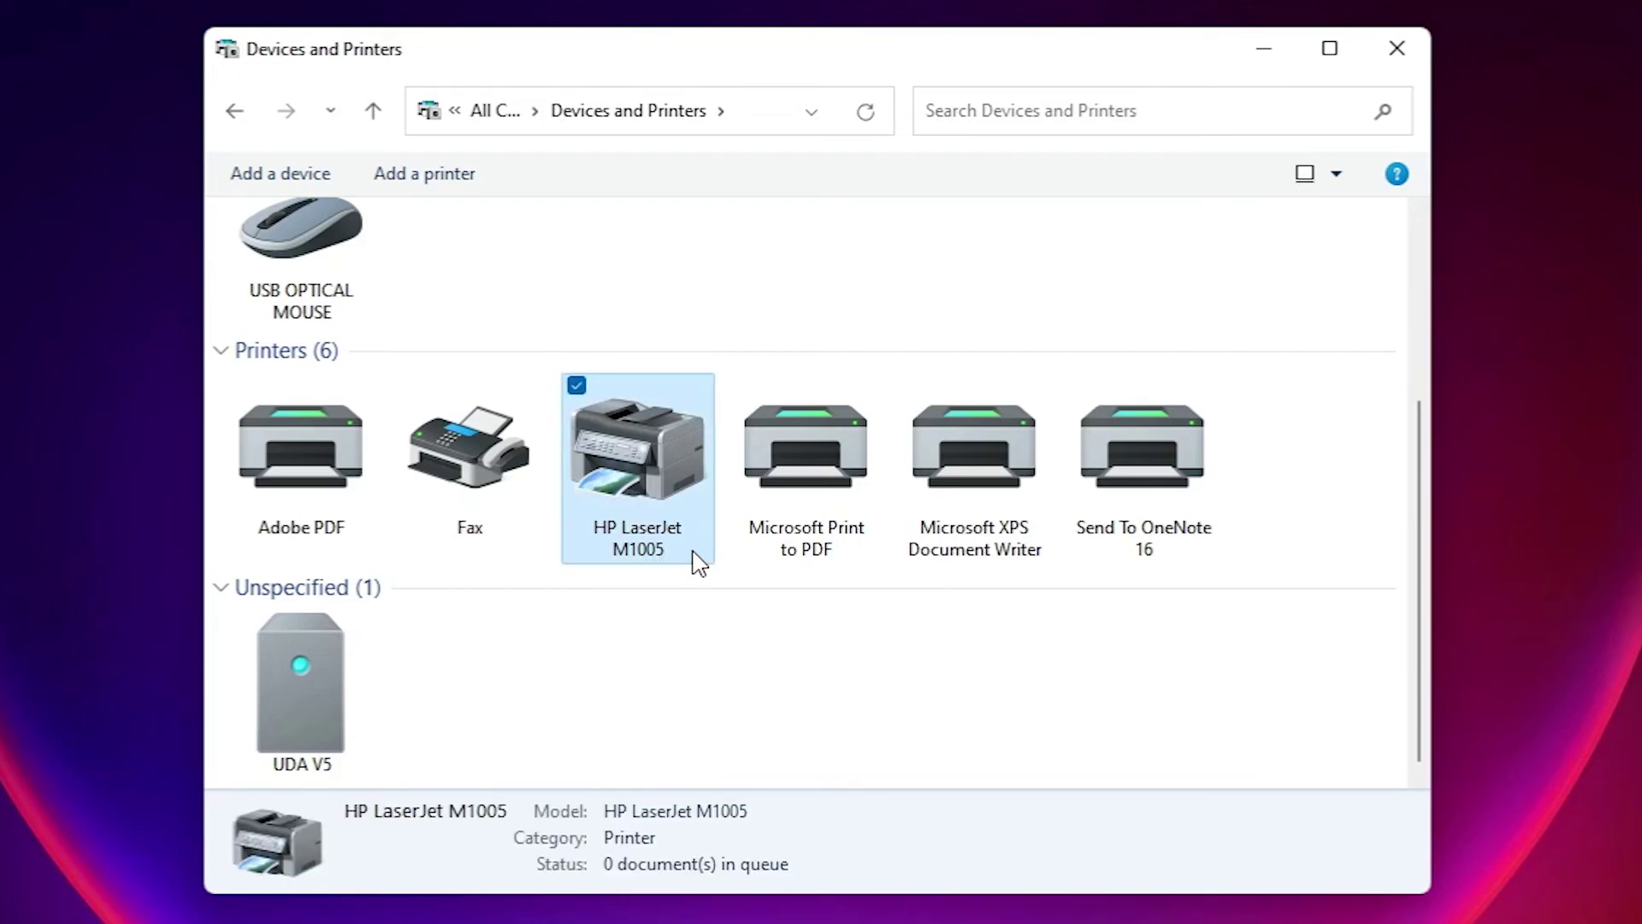